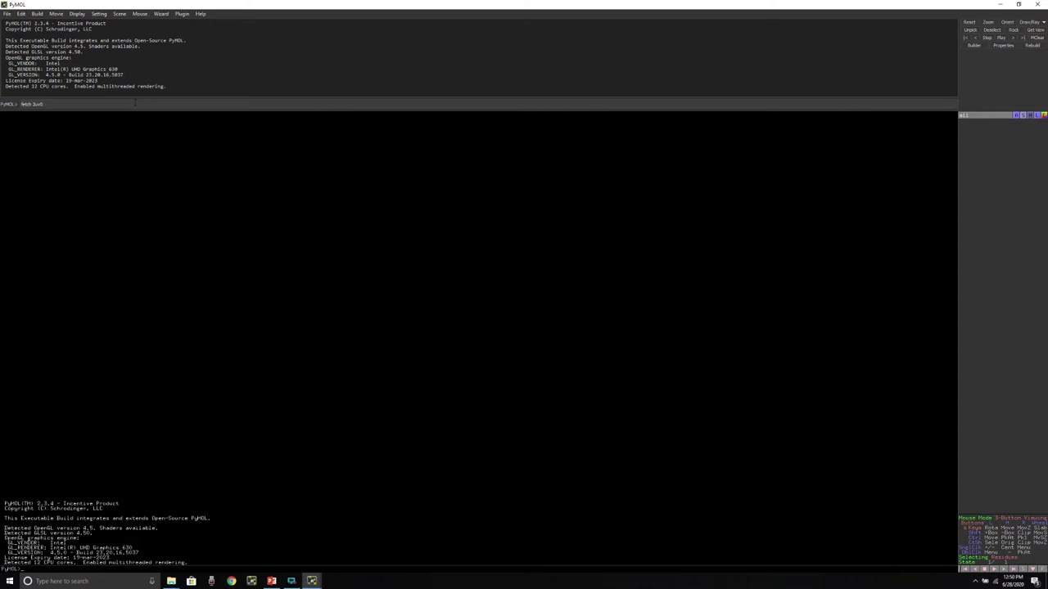
# - Fetch structure 2uv0 so the LasR dimer loads as a green cartoon
pyautogui.press('Return')
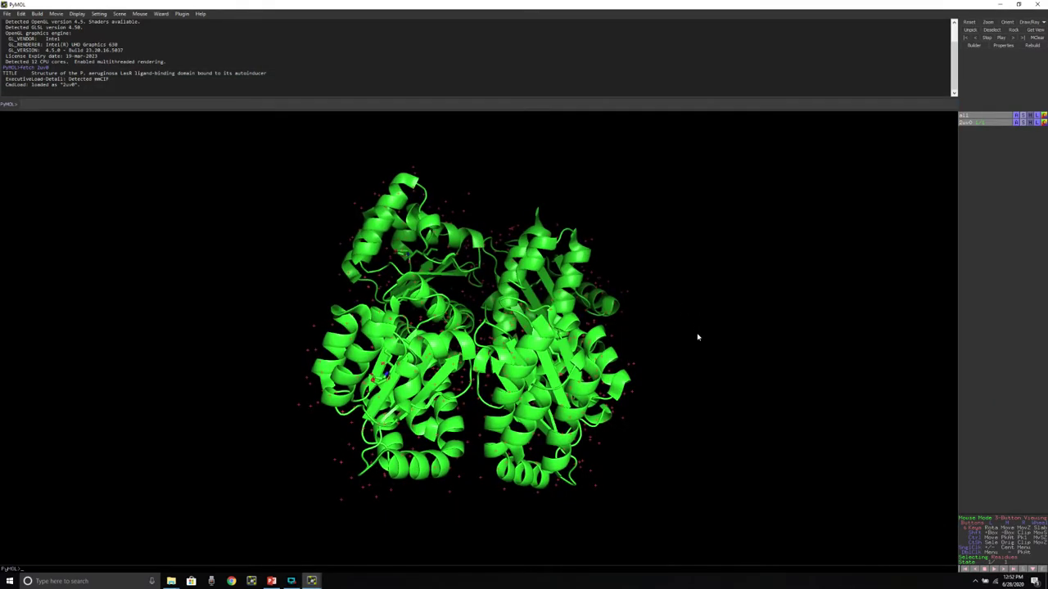
# - Rotate the 2uv0 dimer to view it from several sides, then zoom in slightly
pyautogui.moveTo(685, 338); pyautogui.dragTo(546, 336)
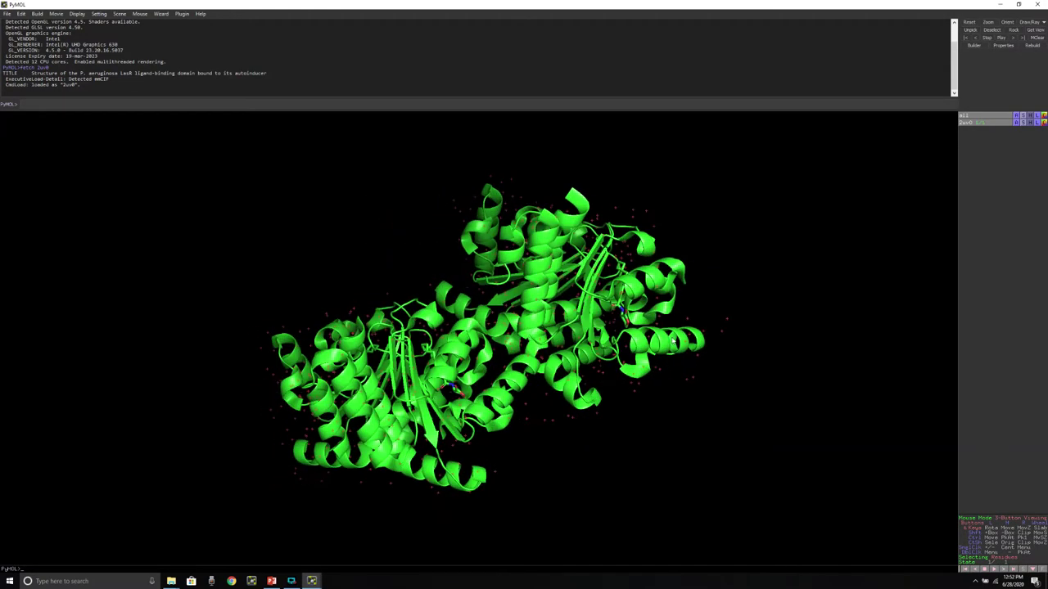
pyautogui.moveTo(673, 340); pyautogui.dragTo(407, 334)
pyautogui.moveTo(604, 336); pyautogui.dragTo(537, 287)
pyautogui.moveTo(278, 472); pyautogui.dragTo(603, 210)
pyautogui.moveTo(325, 428); pyautogui.dragTo(486, 333)
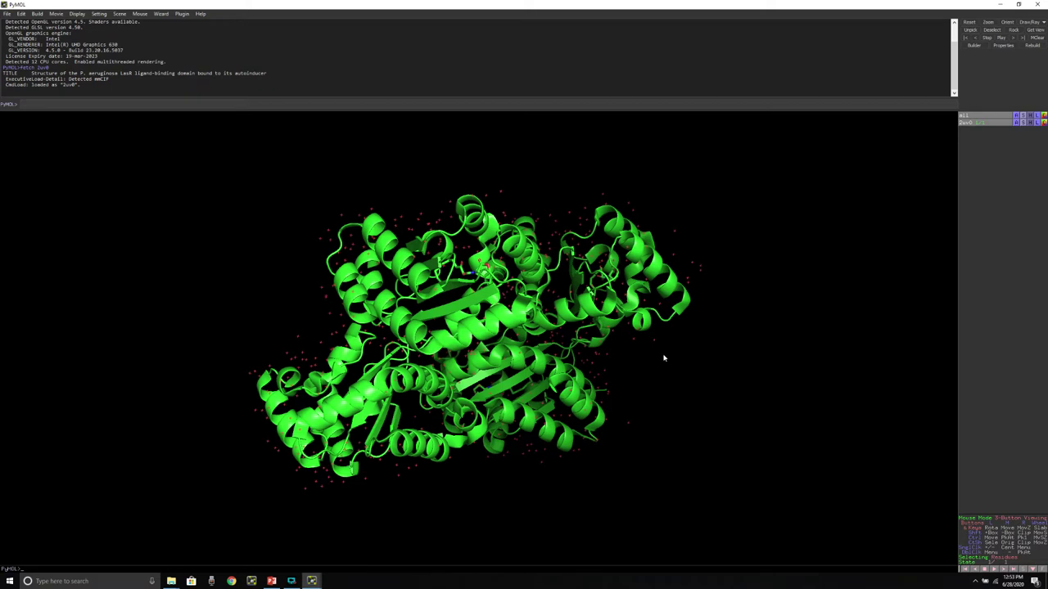
pyautogui.moveTo(664, 358); pyautogui.dragTo(575, 360)
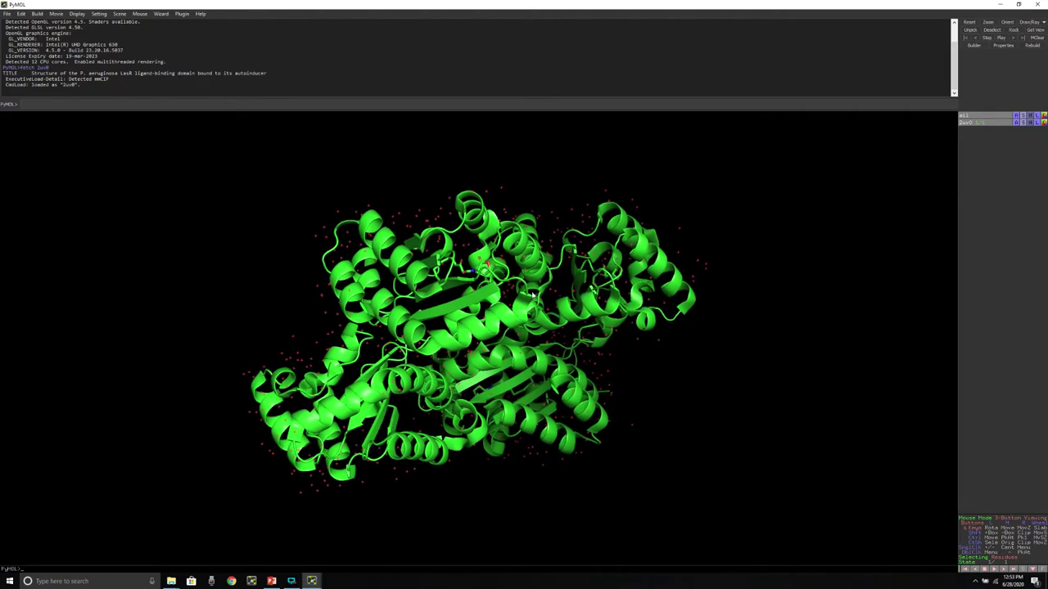
pyautogui.moveTo(574, 360); pyautogui.dragTo(571, 334, button='right')
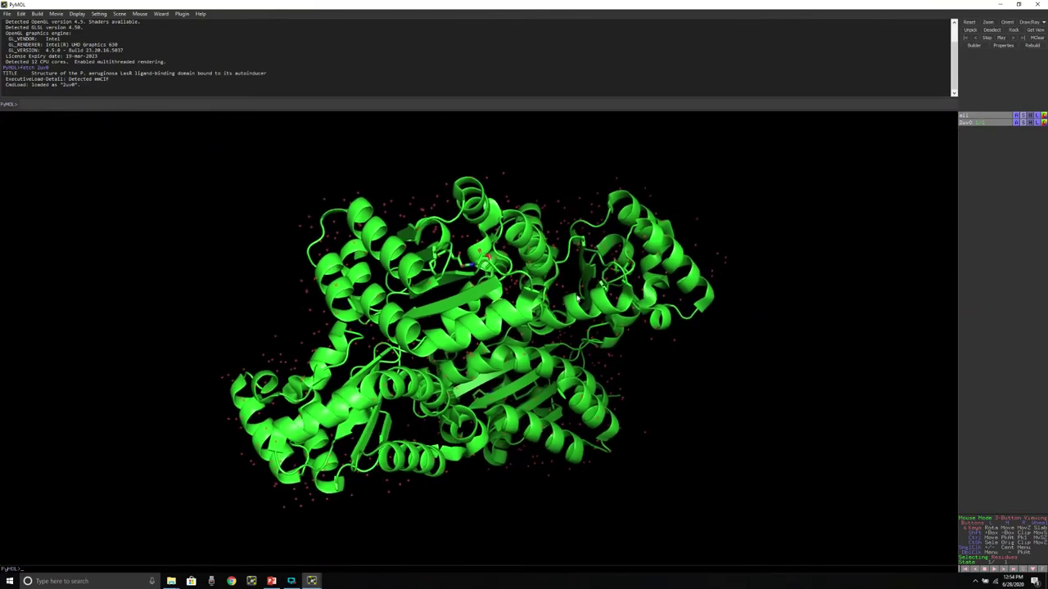
# - Zoom in on the ligand binding site, then zoom back out to the whole protein
pyautogui.scroll(10, 563, 330)
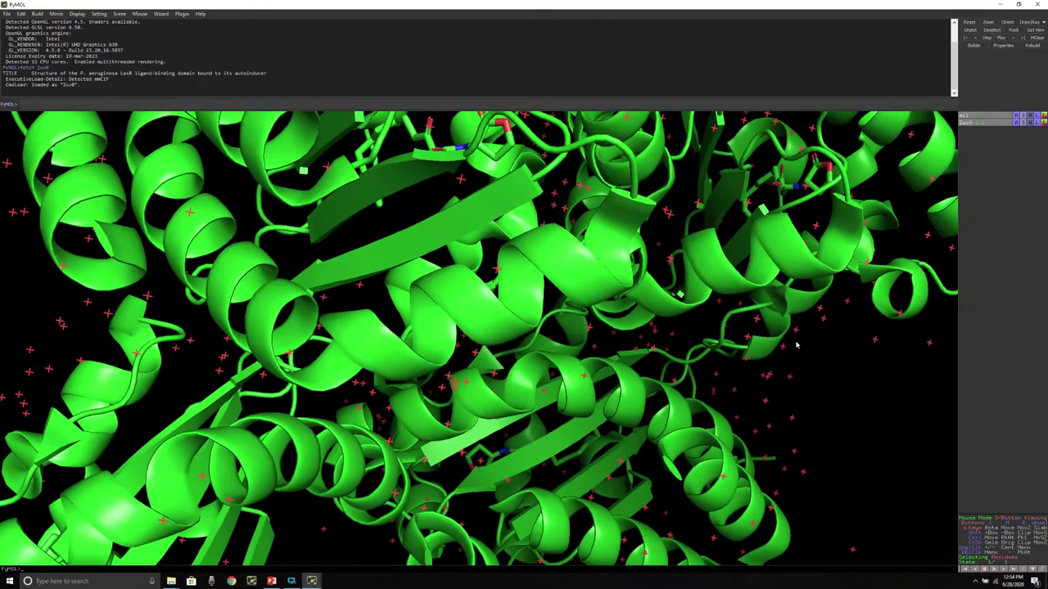
pyautogui.moveTo(796, 345); pyautogui.dragTo(803, 210, button='right')
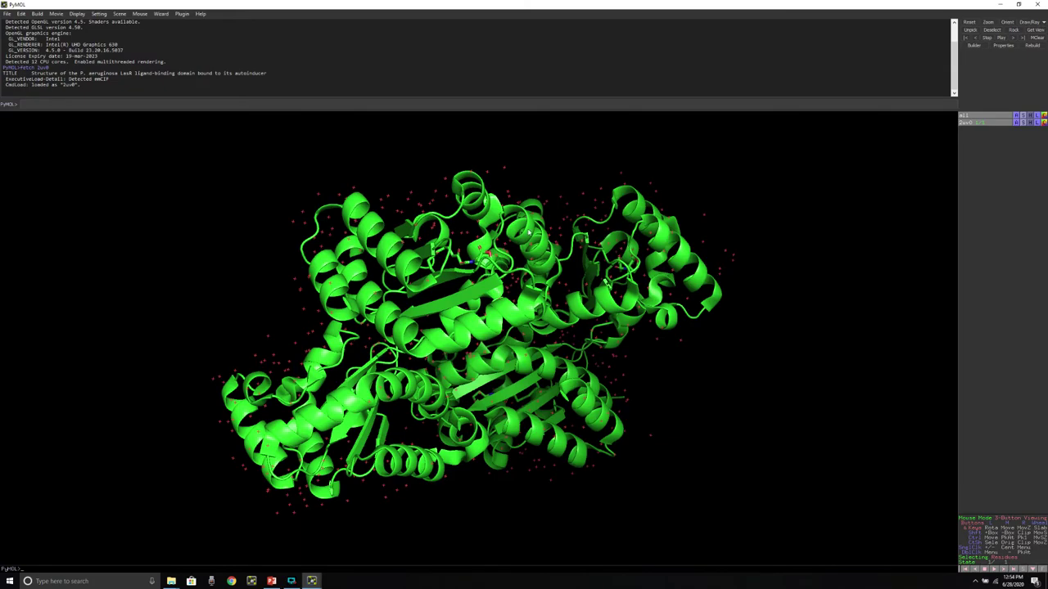
pyautogui.moveTo(526, 277); pyautogui.dragTo(526, 304, button='right')
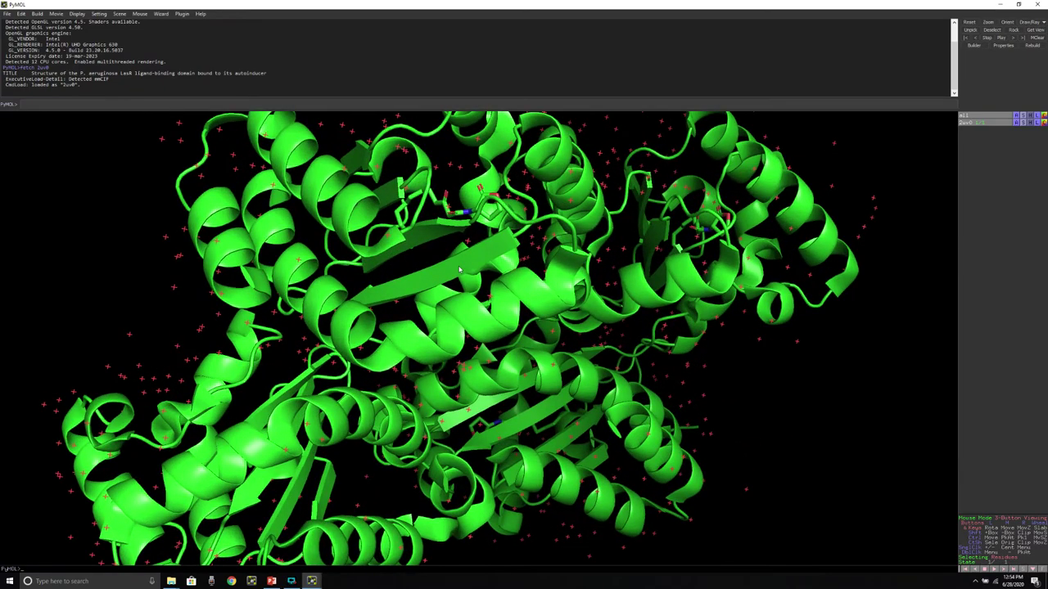
pyautogui.moveTo(459, 269)
pyautogui.mouseDown()
pyautogui.moveTo(490, 240)
pyautogui.moveTo(474, 257)
pyautogui.mouseUp()
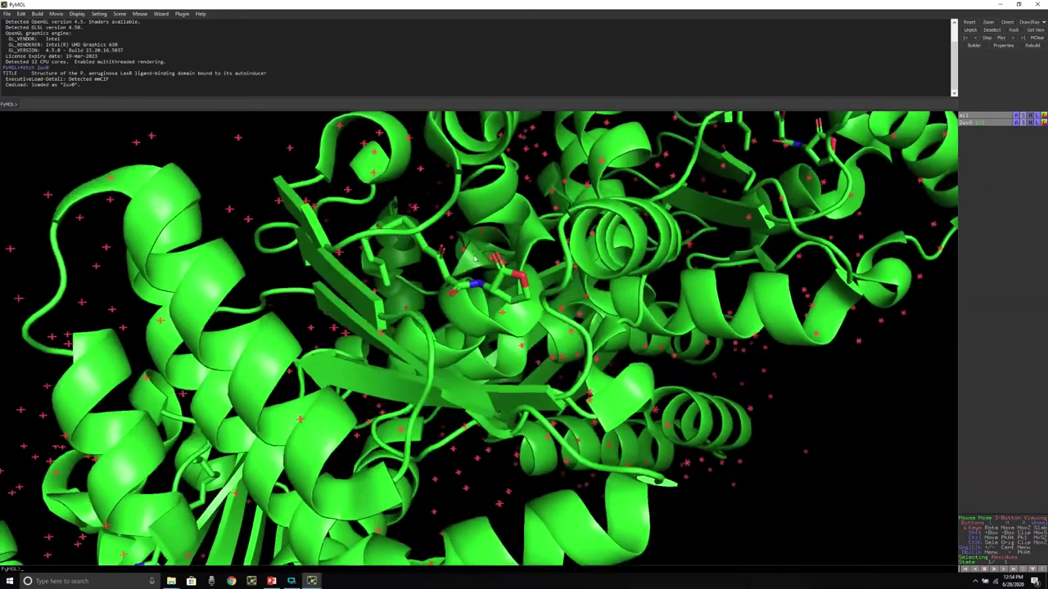
pyautogui.moveTo(527, 217); pyautogui.dragTo(516, 306, button='right')
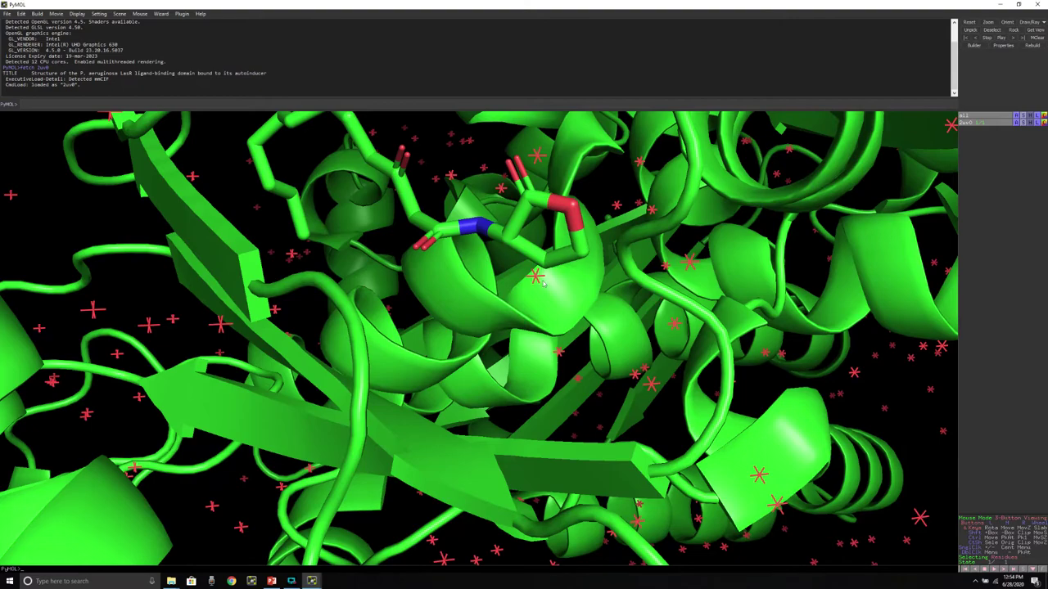
pyautogui.moveTo(473, 177); pyautogui.dragTo(602, 64, button='right')
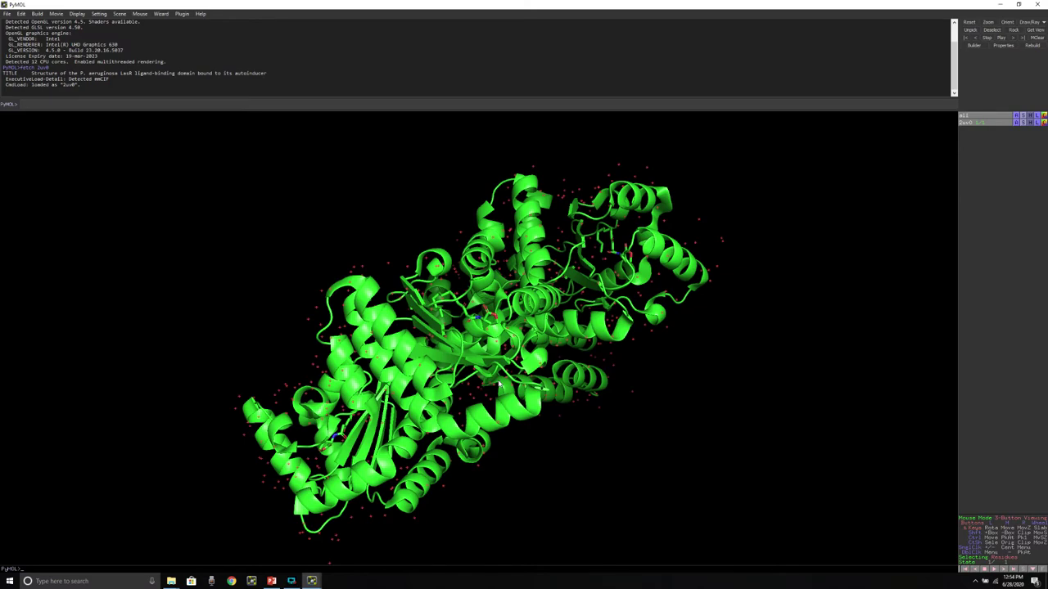
# - Rotate and pan the protein to a face-on view, then zoom in closely
pyautogui.moveTo(613, 416); pyautogui.dragTo(541, 361)
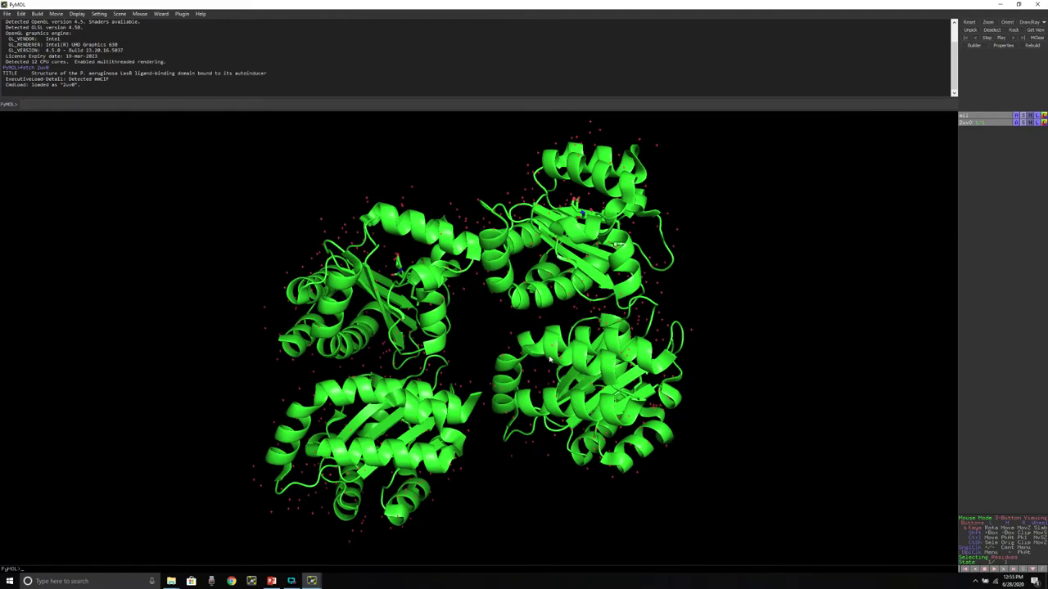
pyautogui.moveTo(551, 360); pyautogui.dragTo(613, 404, button='middle')
pyautogui.moveTo(635, 335); pyautogui.dragTo(547, 283, button='middle')
pyautogui.moveTo(753, 362); pyautogui.dragTo(479, 401)
pyautogui.moveTo(451, 279); pyautogui.dragTo(469, 340, button='right')
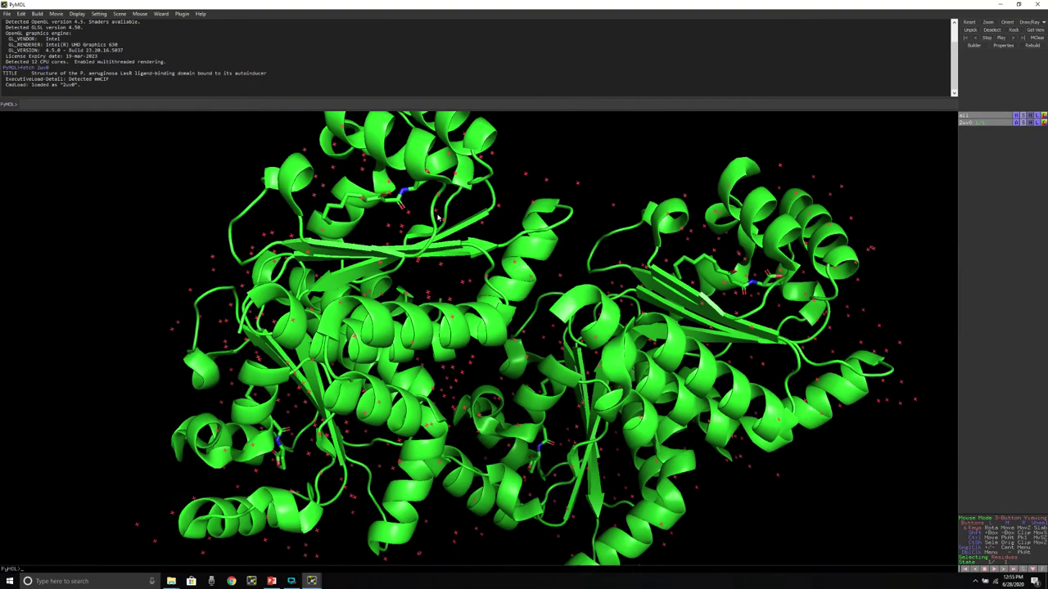
pyautogui.moveTo(436, 215); pyautogui.dragTo(428, 332, button='right')
# - Centre a close-up on the ligand, then rotate back to show all four domains
pyautogui.moveTo(398, 252); pyautogui.dragTo(489, 336)
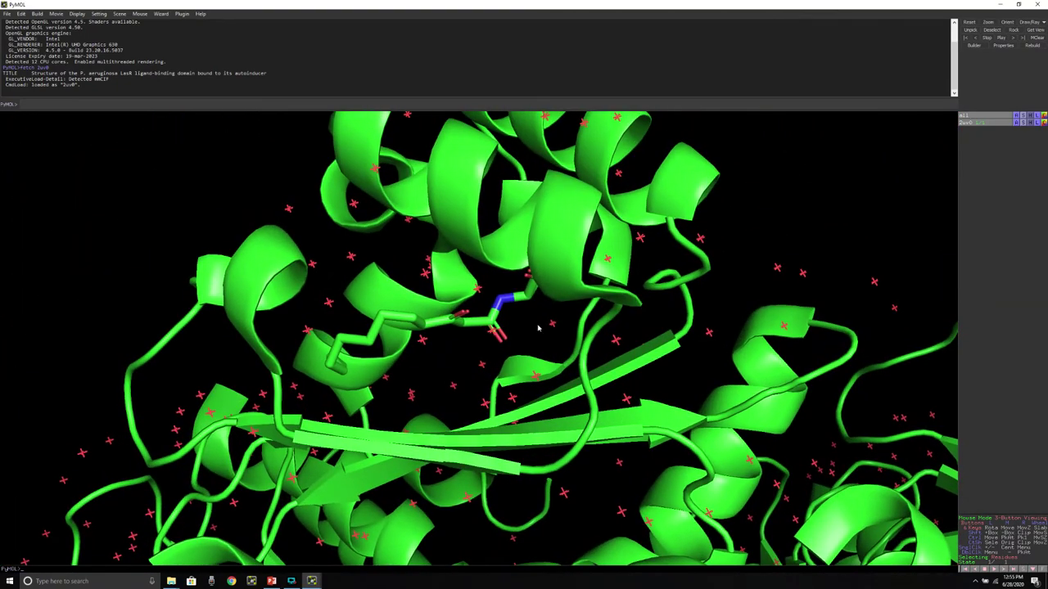
pyautogui.moveTo(494, 305); pyautogui.dragTo(411, 180, button='right')
pyautogui.moveTo(509, 408); pyautogui.dragTo(476, 318, button='middle')
pyautogui.moveTo(786, 358); pyautogui.dragTo(547, 236)
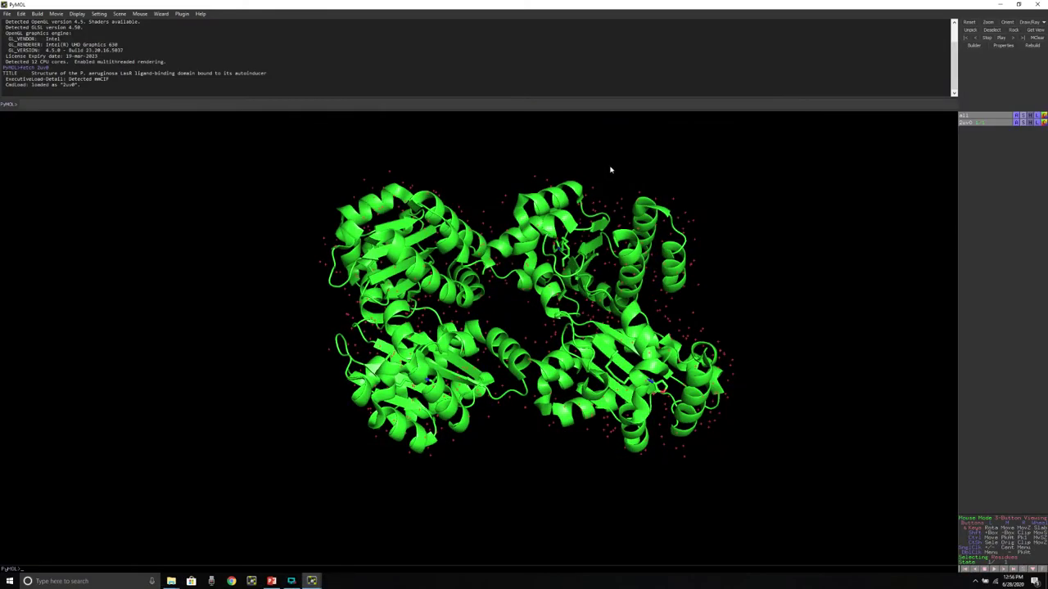
pyautogui.moveTo(492, 368); pyautogui.dragTo(746, 348)
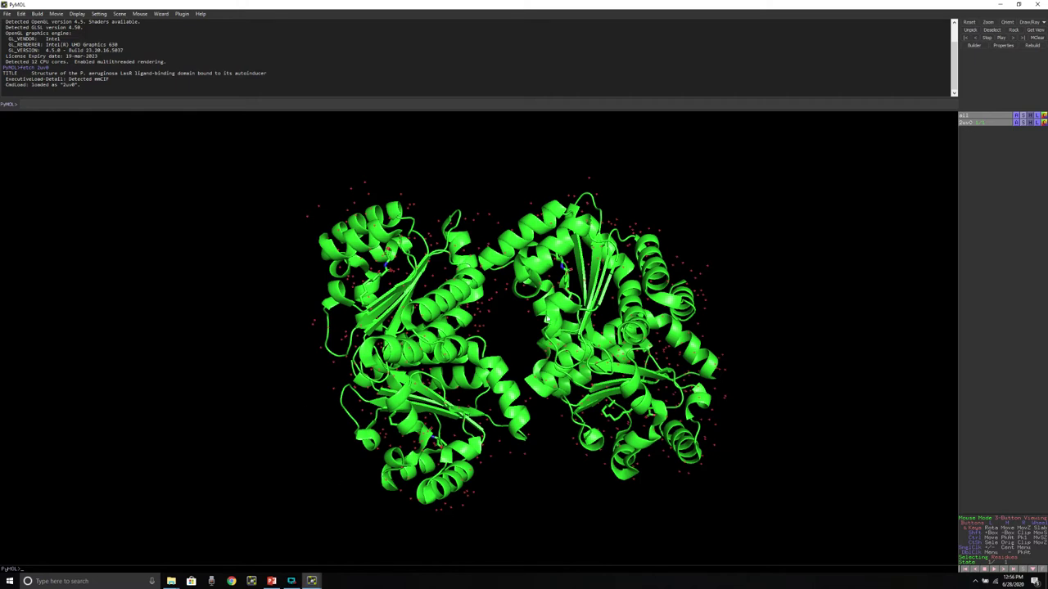
# - Toggle the 2uv0 object off and back on, then rotate it to a new orientation
pyautogui.click(970, 123)
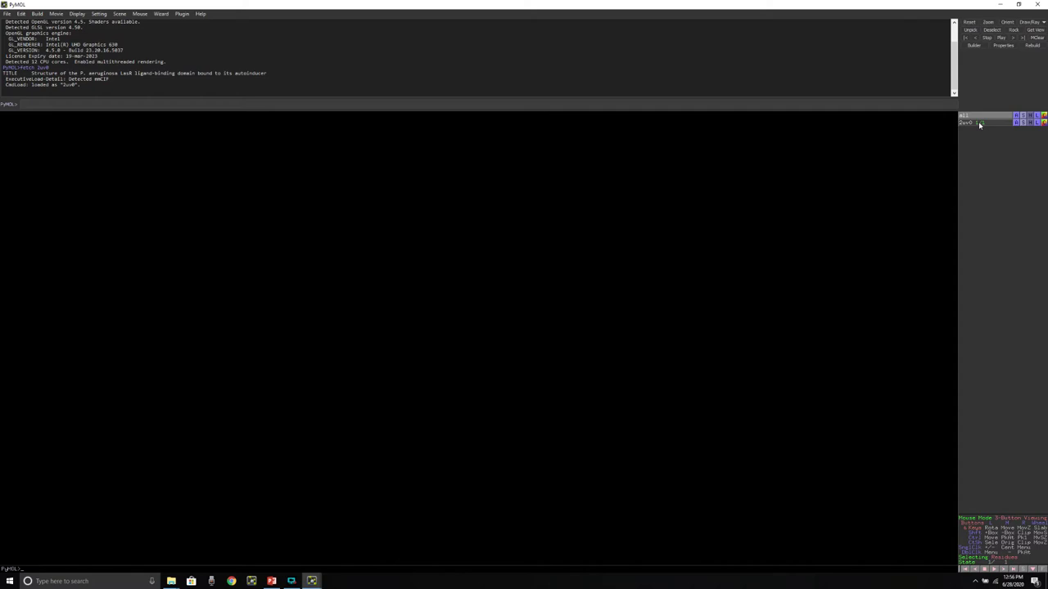
pyautogui.click(978, 122)
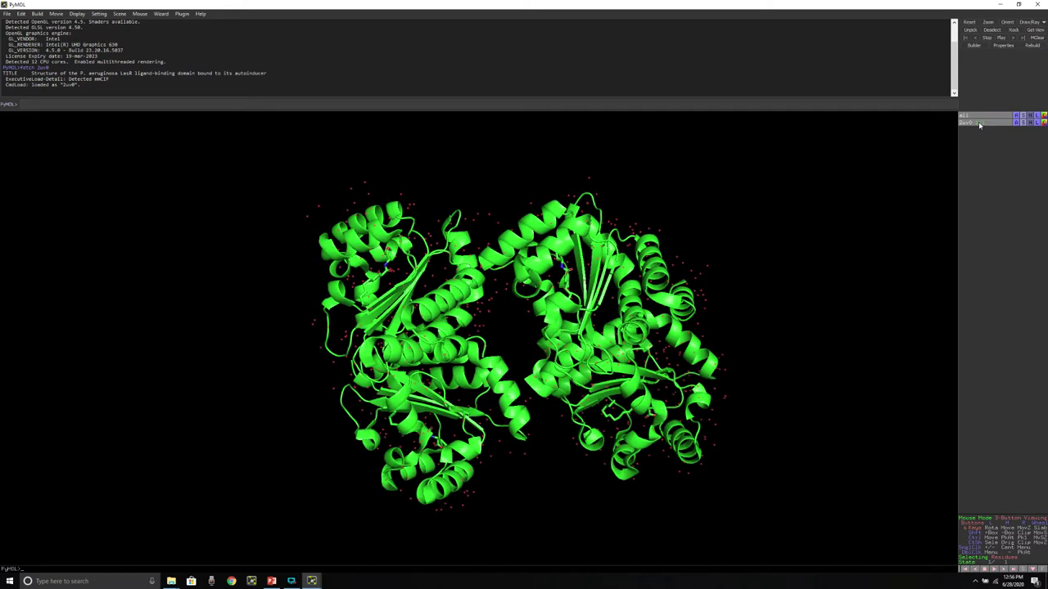
pyautogui.moveTo(605, 344); pyautogui.dragTo(484, 283)
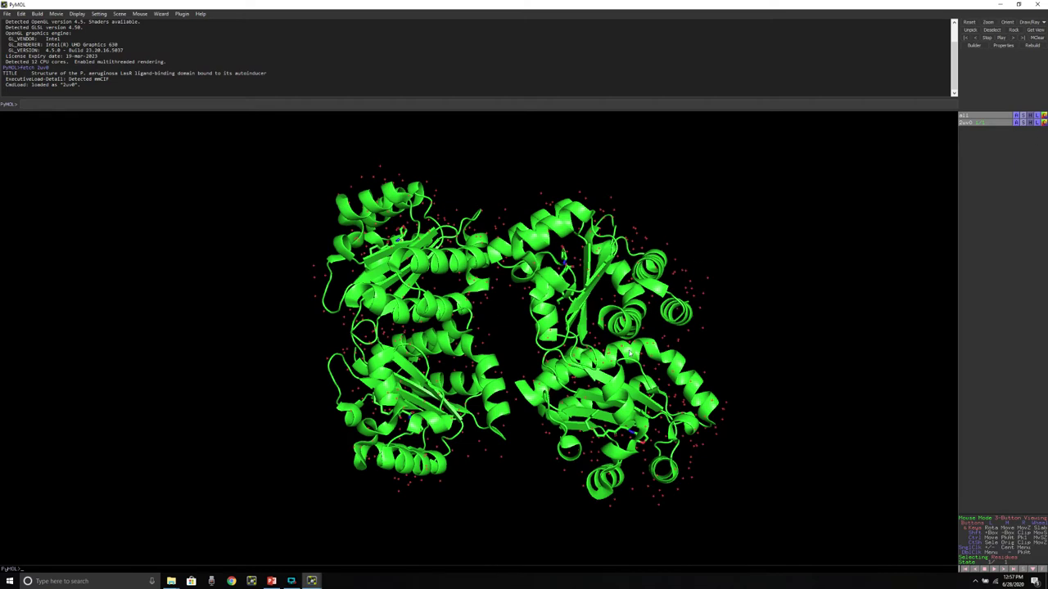
# - Apply the publication preset to 2uv0 for a rainbow cartoon with ligand sticks
pyautogui.click(1017, 122)
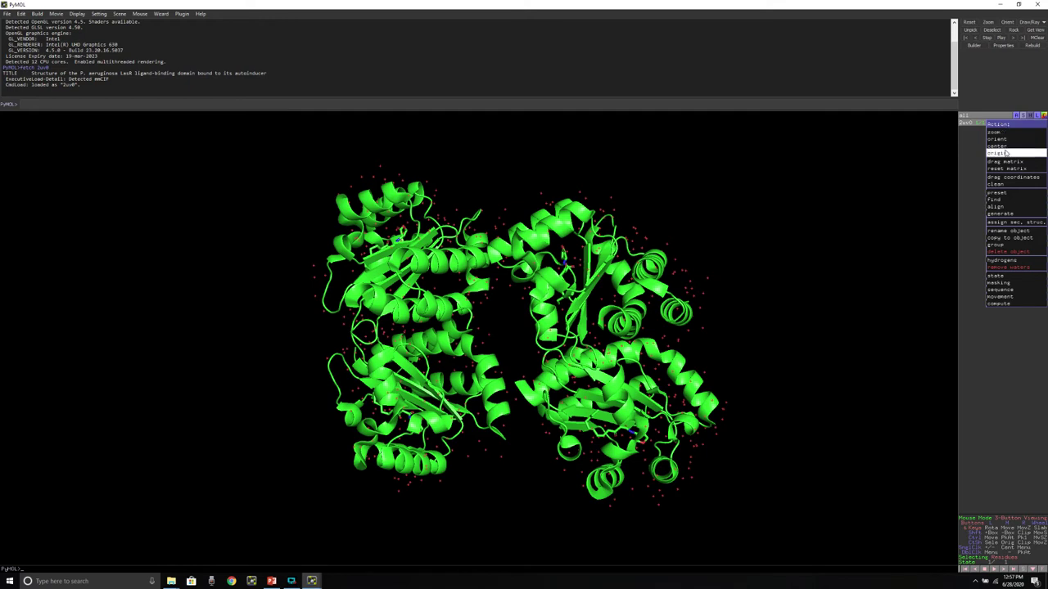
pyautogui.moveTo(1006, 194)
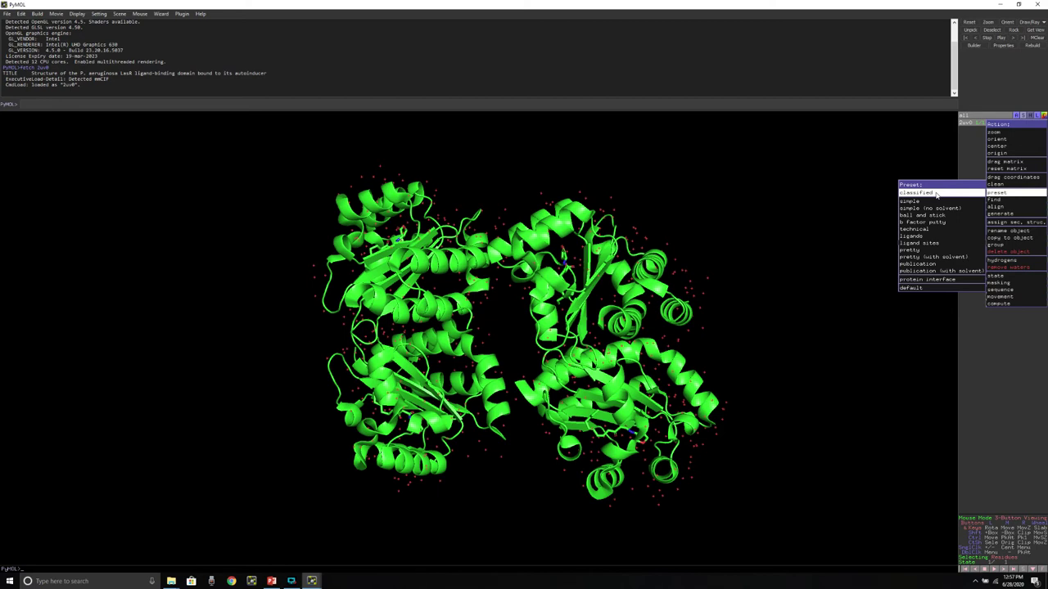
pyautogui.click(941, 265)
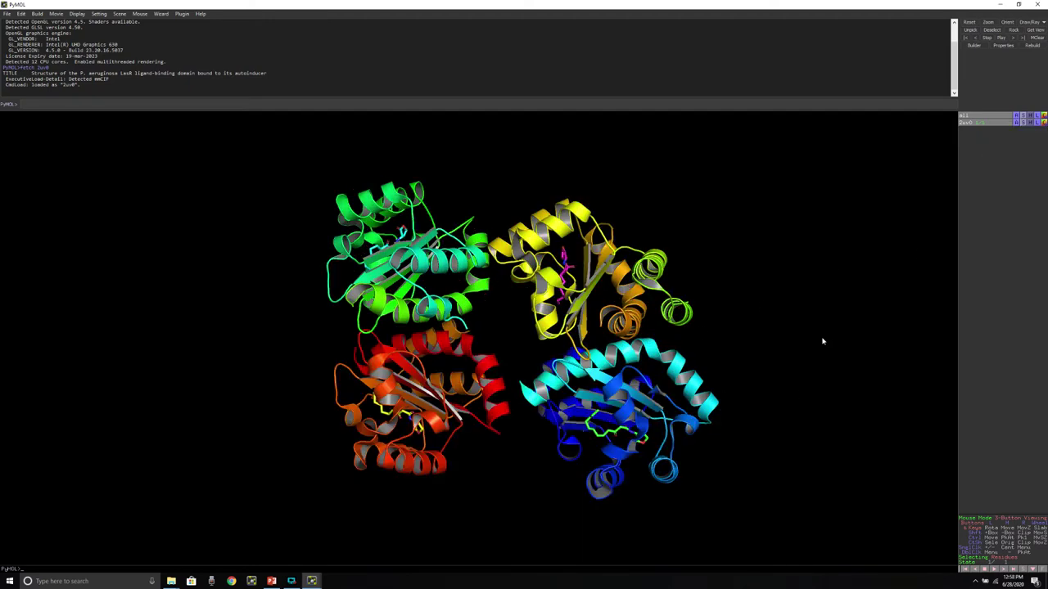
pyautogui.moveTo(539, 270)
pyautogui.mouseDown()
pyautogui.moveTo(655, 277)
pyautogui.moveTo(557, 270)
pyautogui.mouseUp()
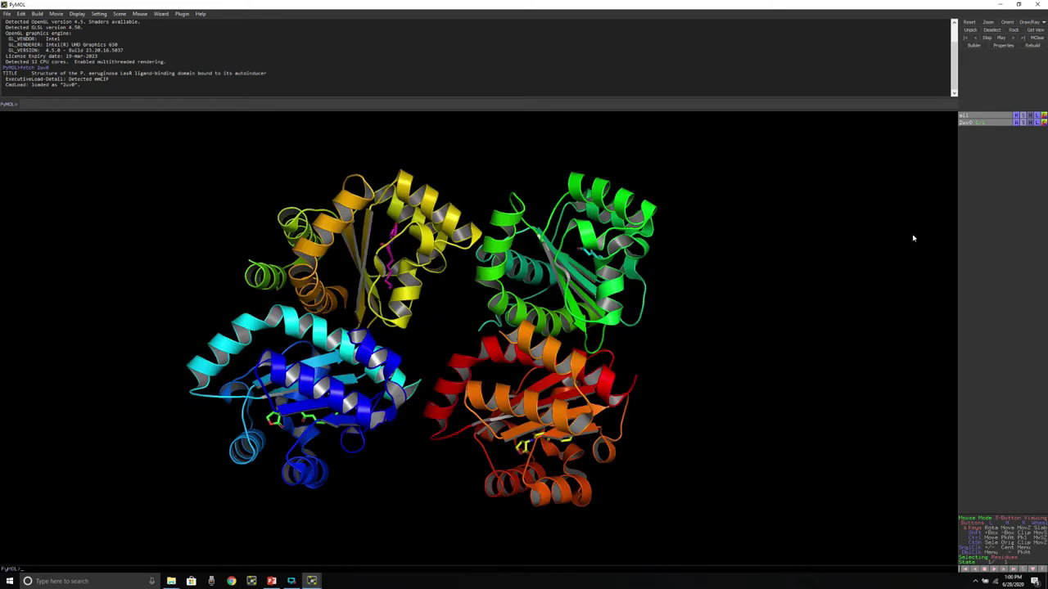
# - Display 2uv0 as space-filling spheres
pyautogui.click(1024, 123)
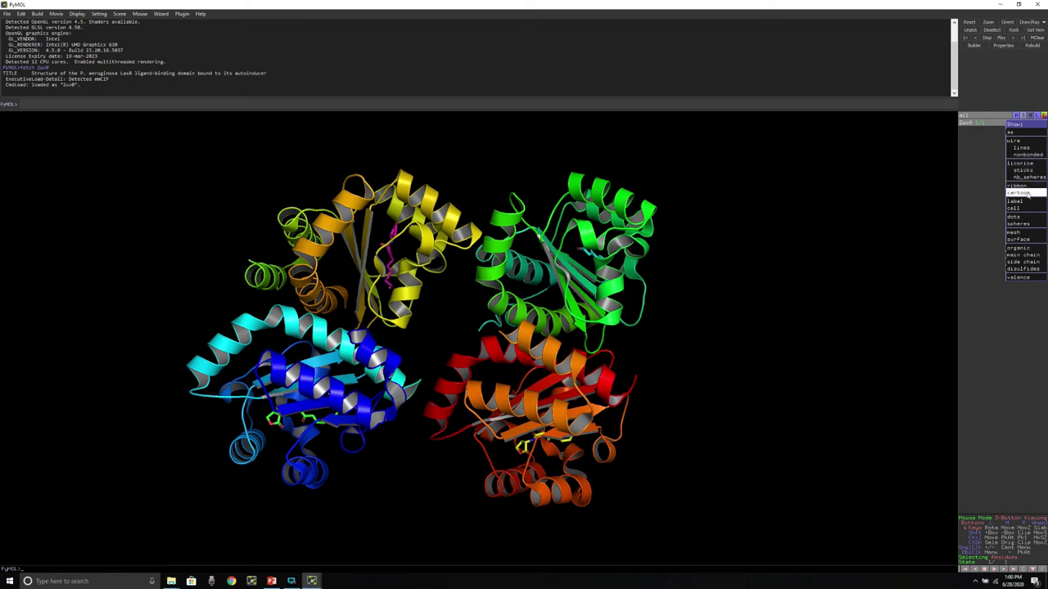
pyautogui.click(916, 189)
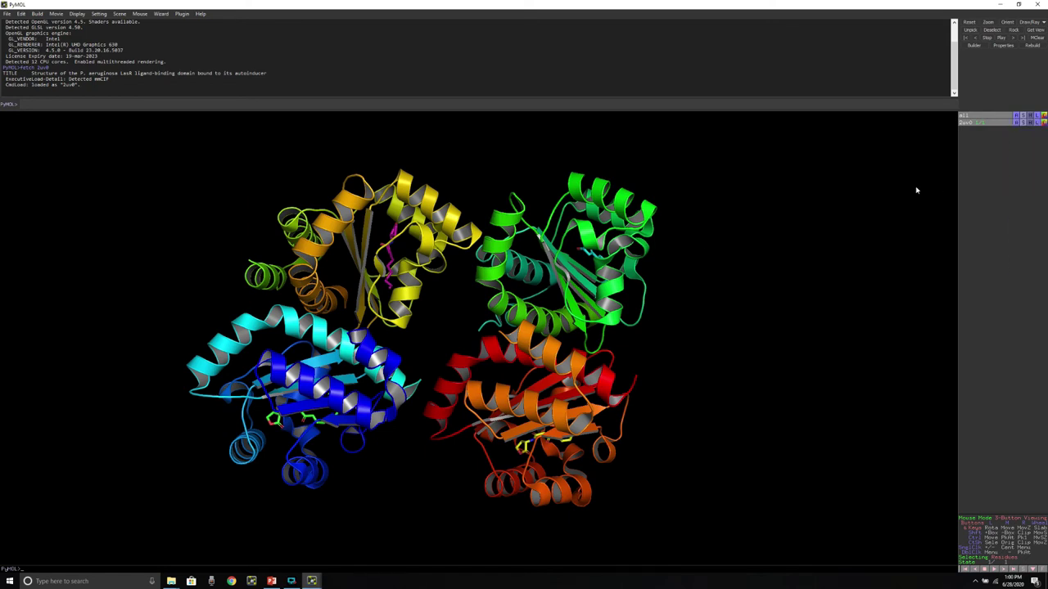
pyautogui.click(1026, 125)
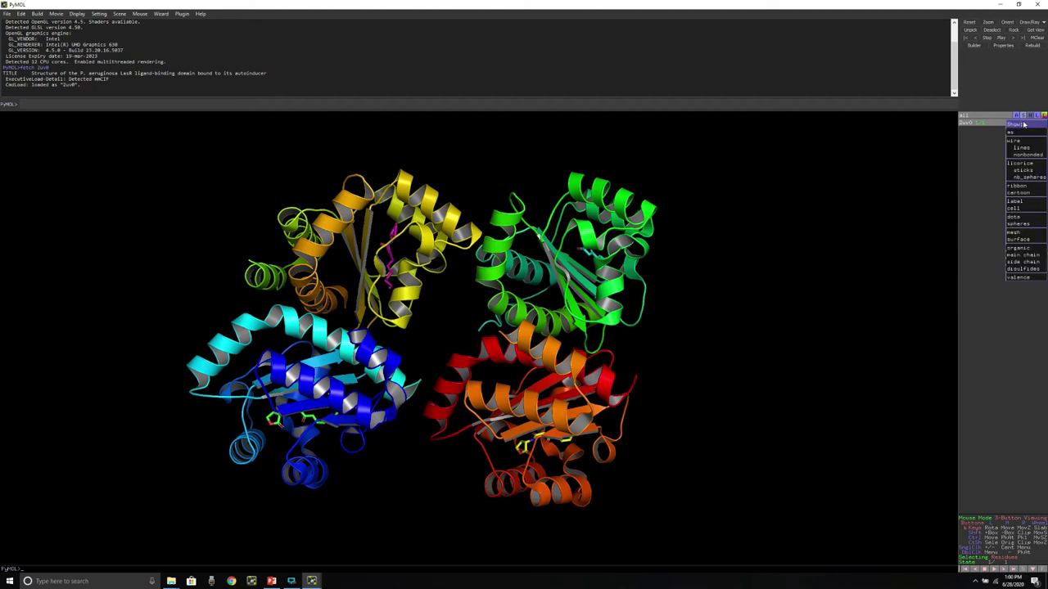
pyautogui.click(1019, 223)
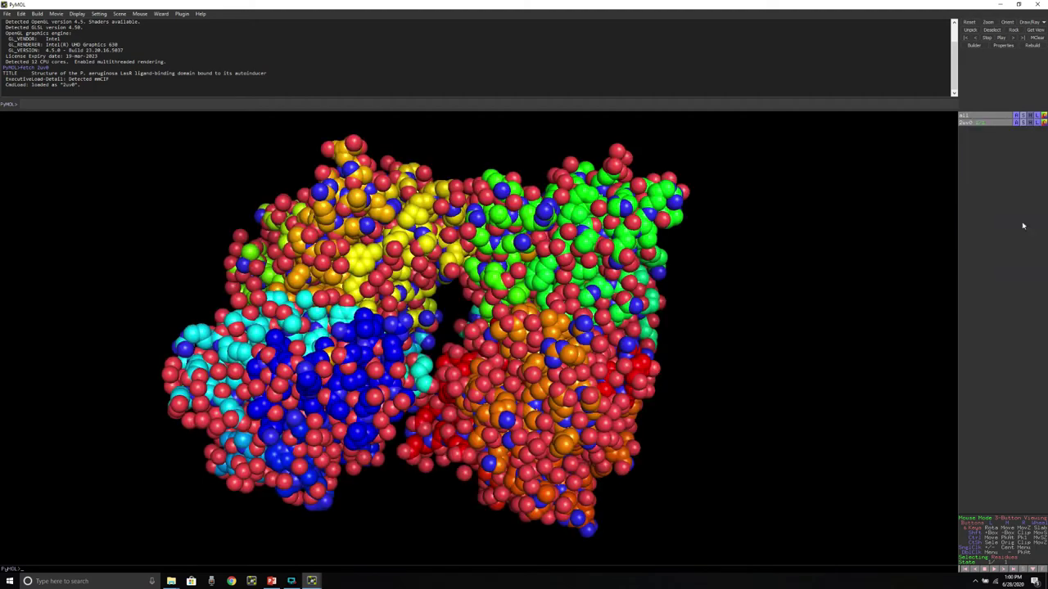
# - Rotate the sphere model to inspect several sides, ending near the front view
pyautogui.moveTo(591, 418); pyautogui.dragTo(552, 297)
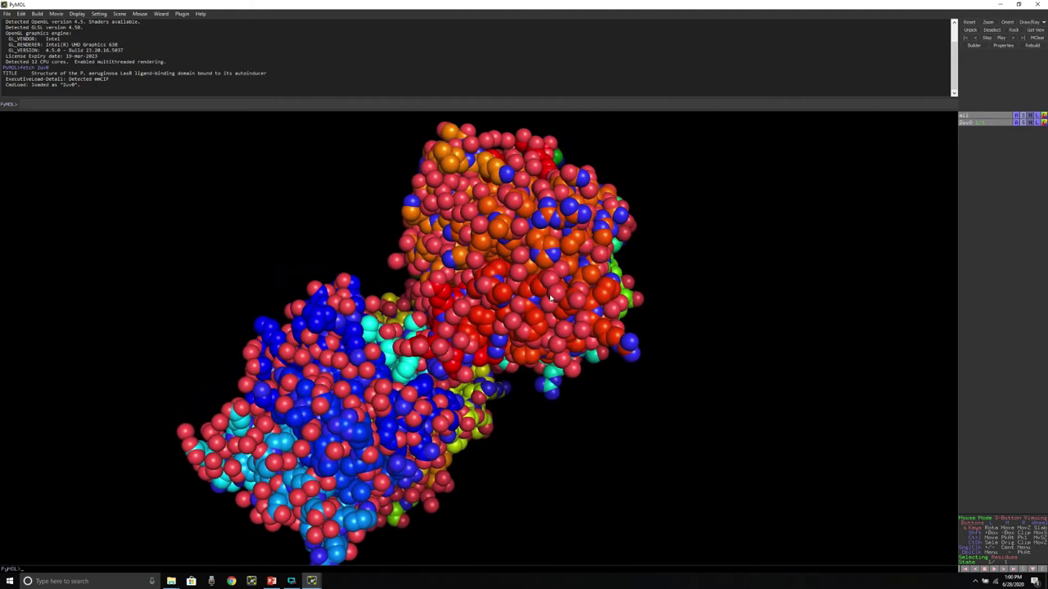
pyautogui.moveTo(400, 468); pyautogui.dragTo(420, 334)
pyautogui.moveTo(409, 496); pyautogui.dragTo(449, 347)
pyautogui.moveTo(423, 515); pyautogui.dragTo(424, 395)
pyautogui.moveTo(438, 470); pyautogui.dragTo(461, 389)
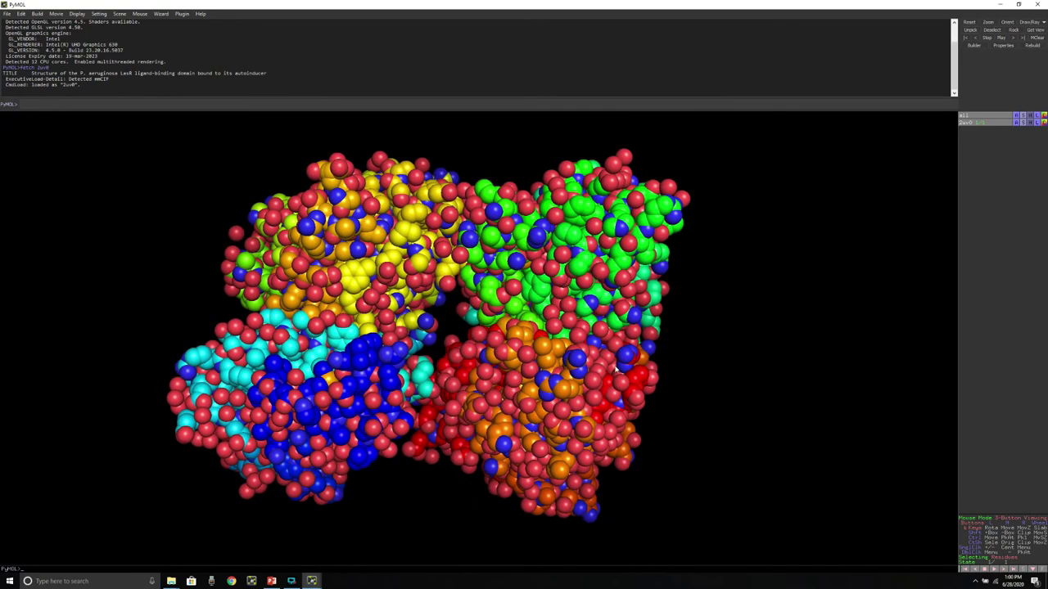
# - Hide everything for 2uv0, leaving the viewer empty
pyautogui.click(1023, 123)
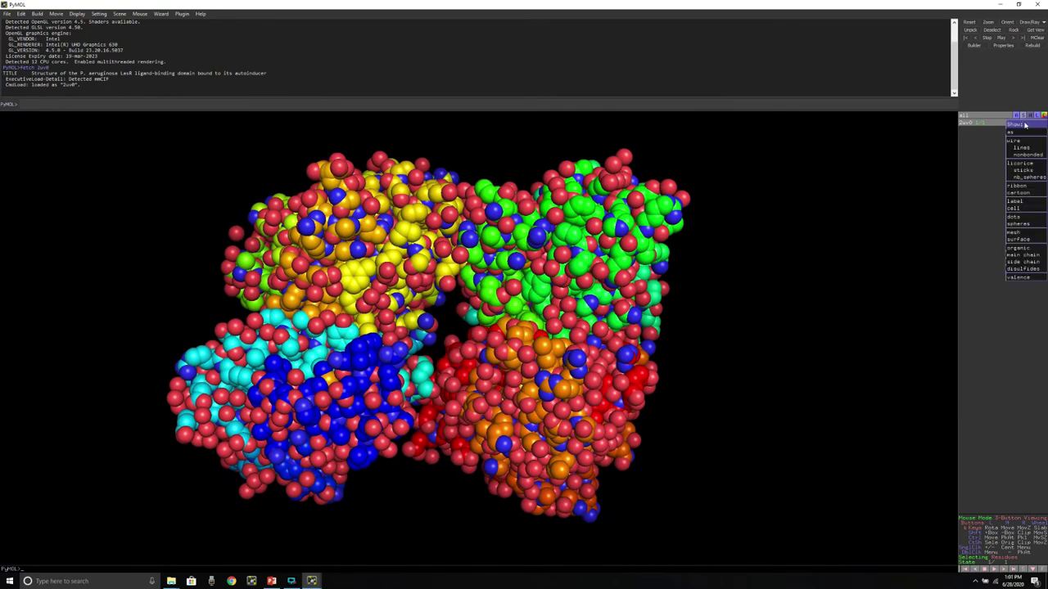
pyautogui.click(1025, 171)
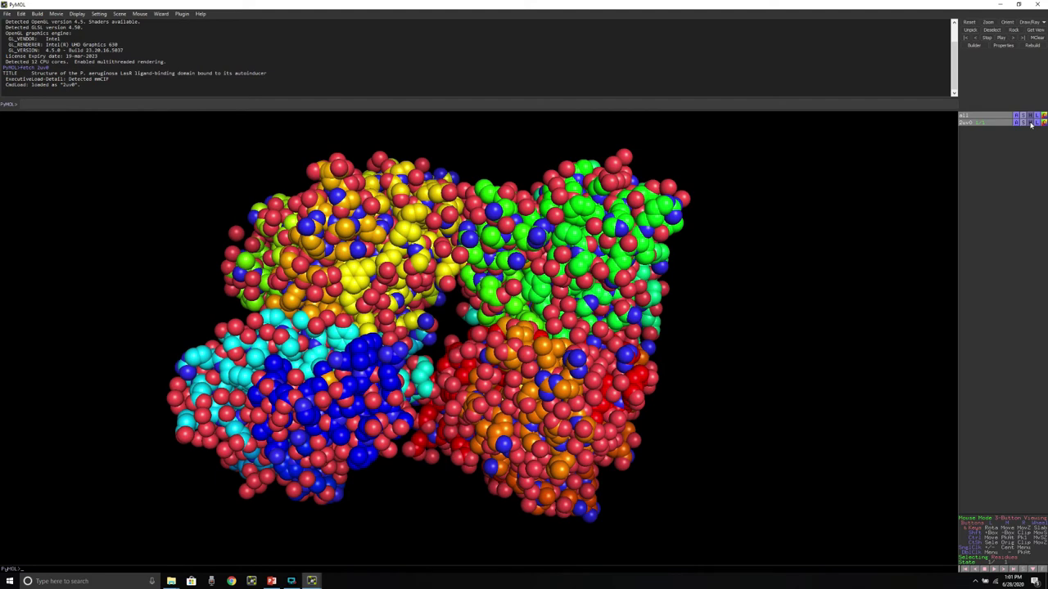
pyautogui.click(1030, 122)
pyautogui.click(1023, 132)
pyautogui.click(1030, 122)
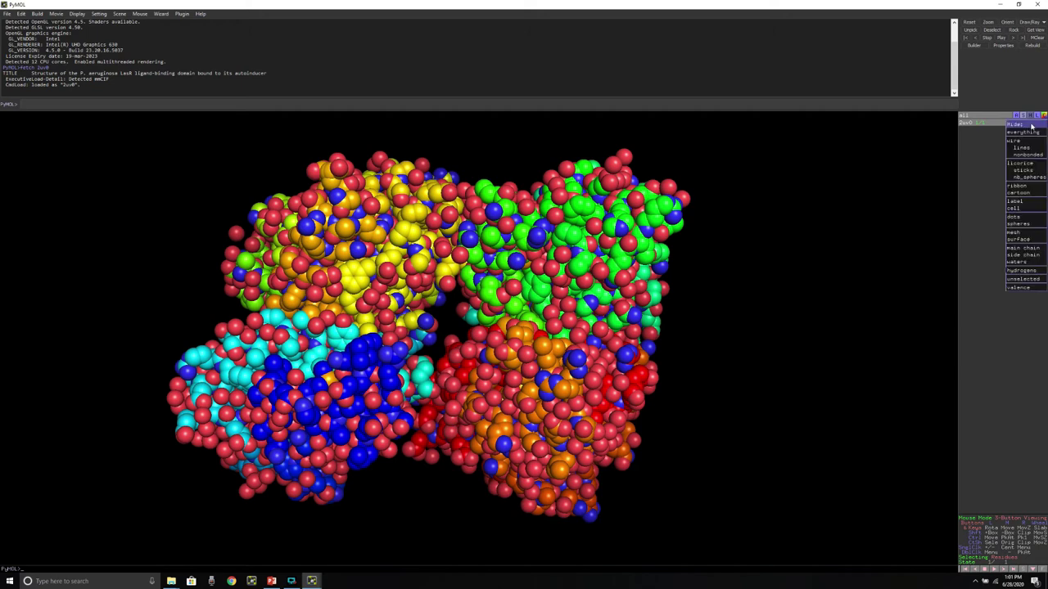
pyautogui.click(1021, 133)
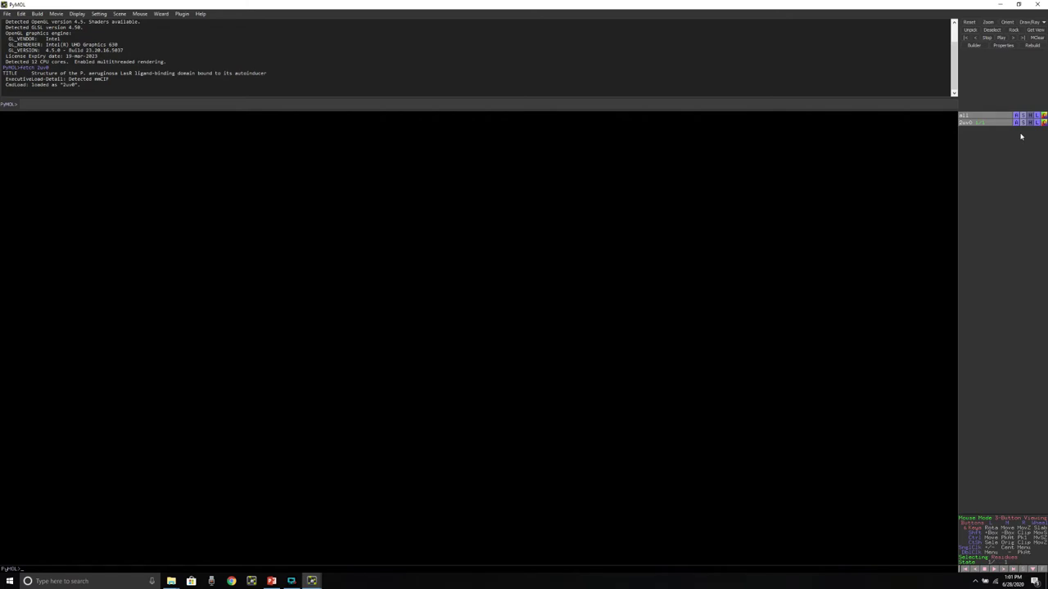
# - Briefly show 2uv0 as sticks, then hide everything again
pyautogui.click(1024, 122)
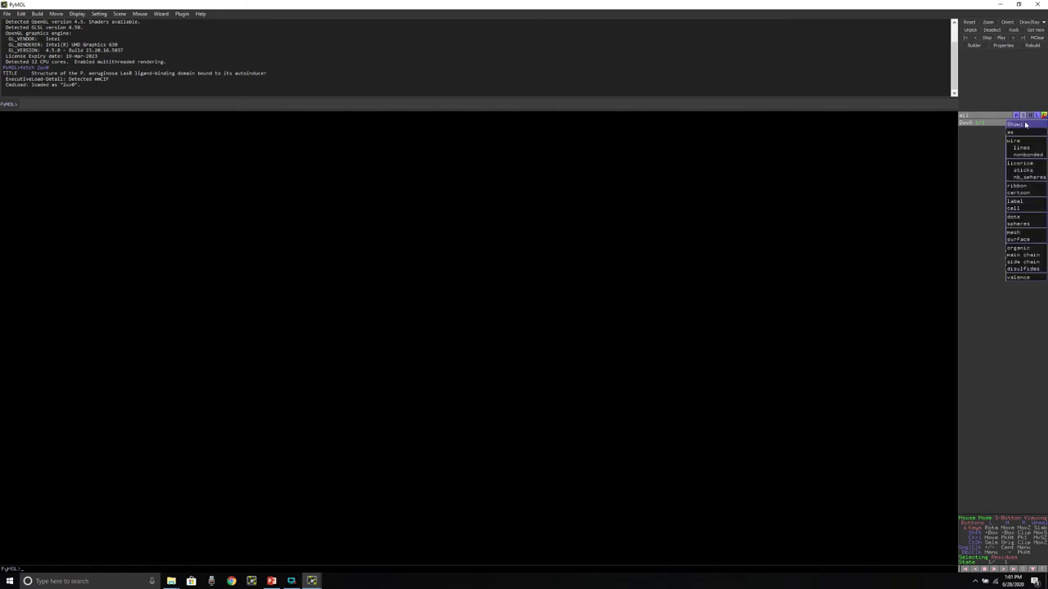
pyautogui.click(1031, 171)
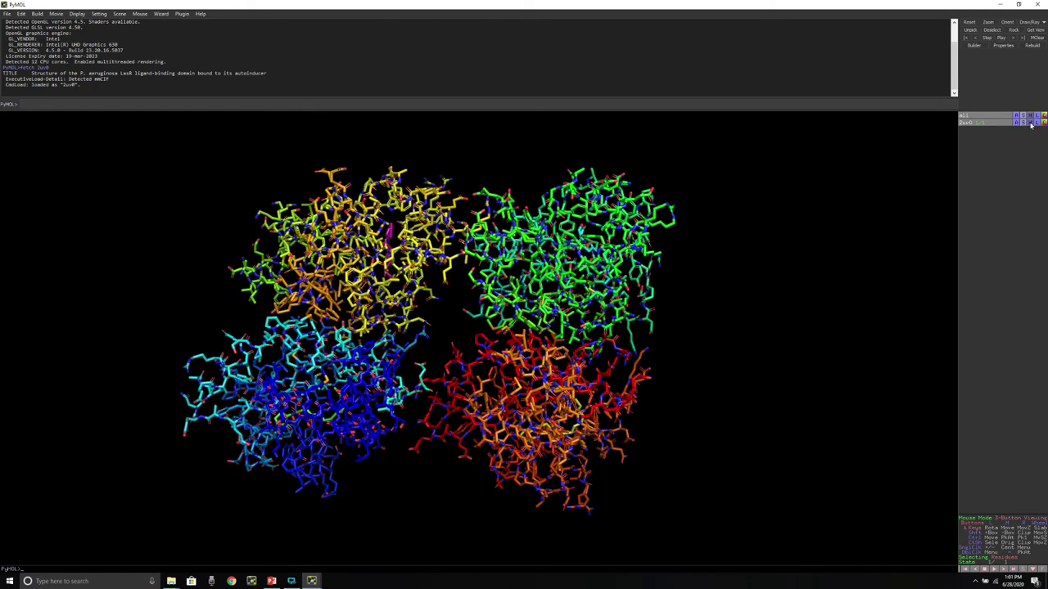
pyautogui.click(1035, 122)
pyautogui.click(1025, 131)
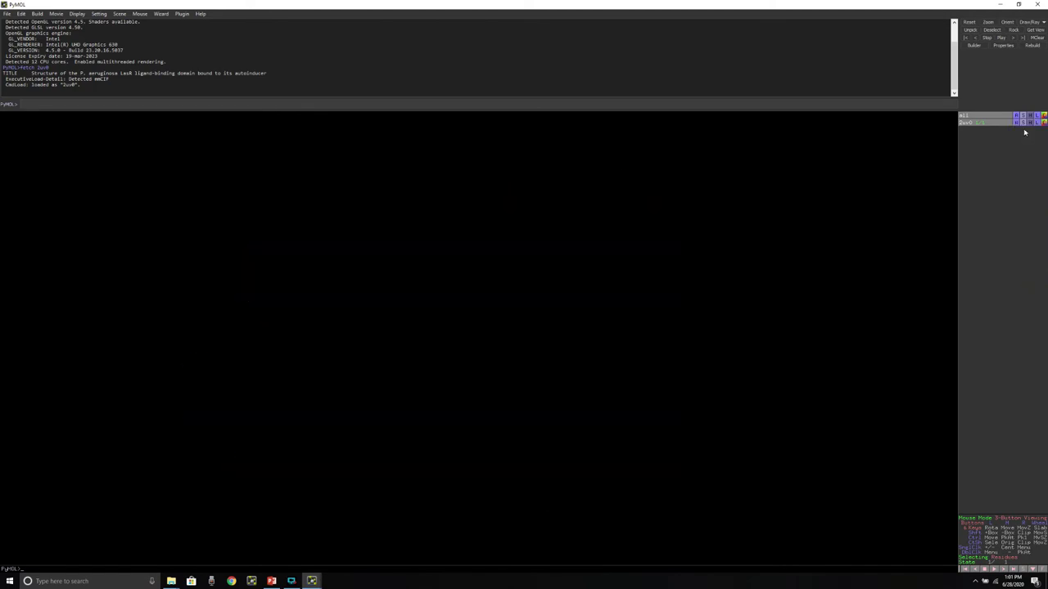
# - Show 2uv0 as a cartoon again and tilt it slightly
pyautogui.click(1024, 122)
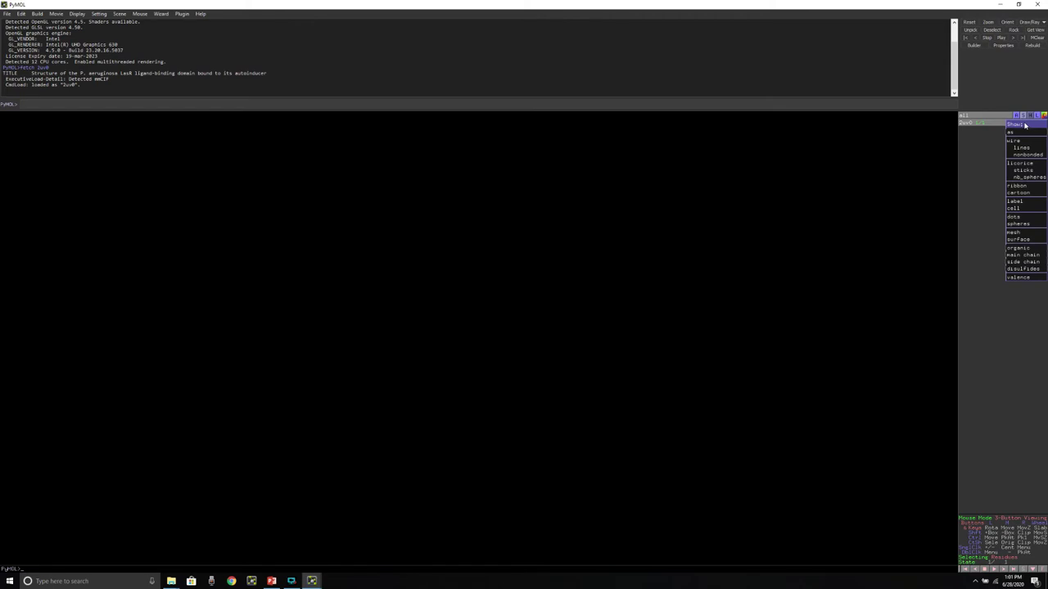
pyautogui.click(1020, 193)
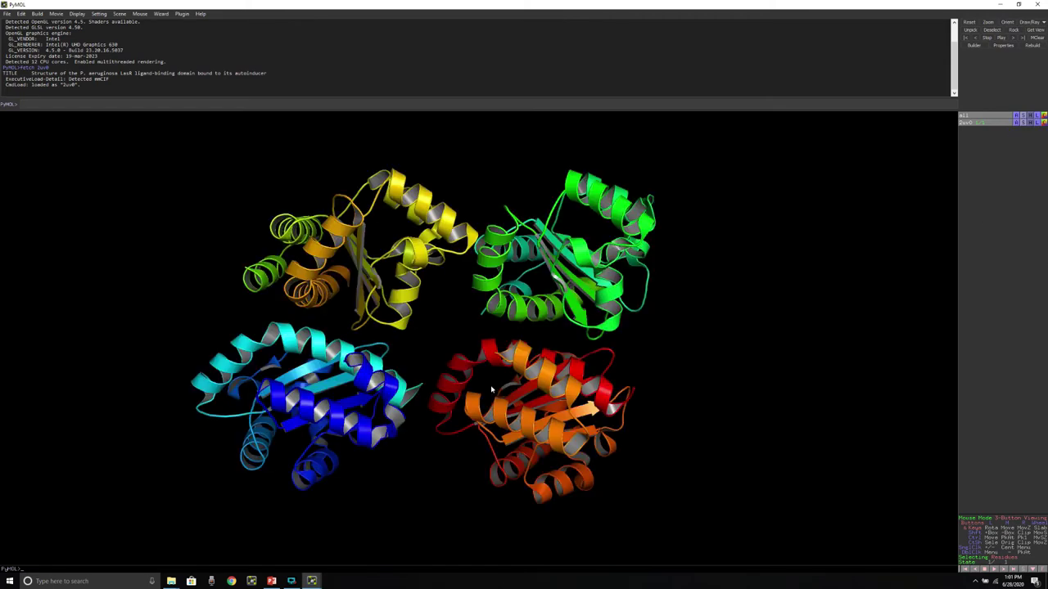
pyautogui.moveTo(587, 321); pyautogui.dragTo(591, 303)
pyautogui.click(1043, 123)
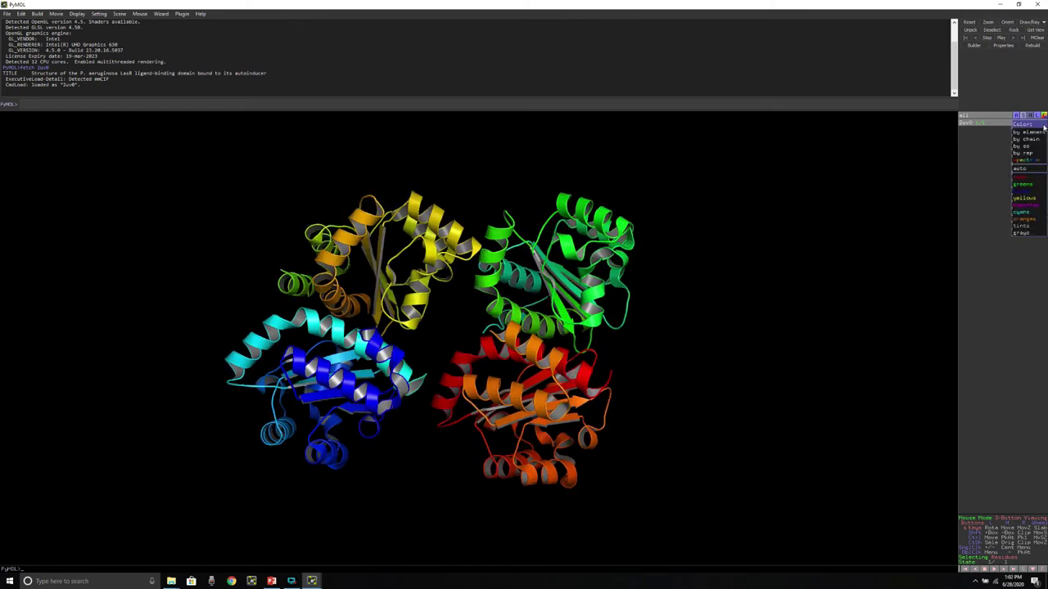
pyautogui.moveTo(1028, 134)
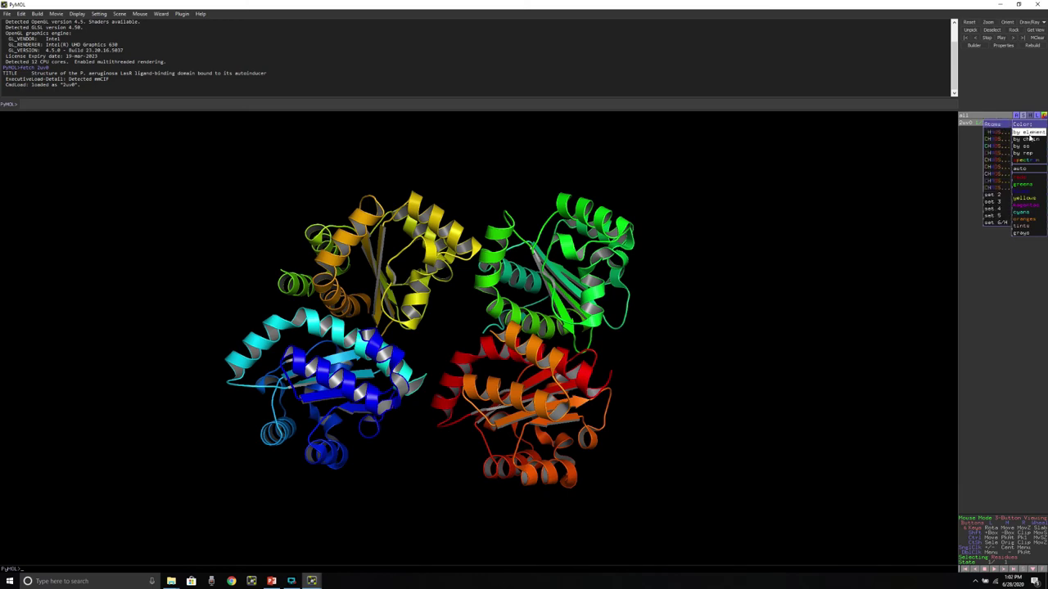
# - Colour 2uv0 green by element, then give each of its four chains its own colour
pyautogui.click(993, 141)
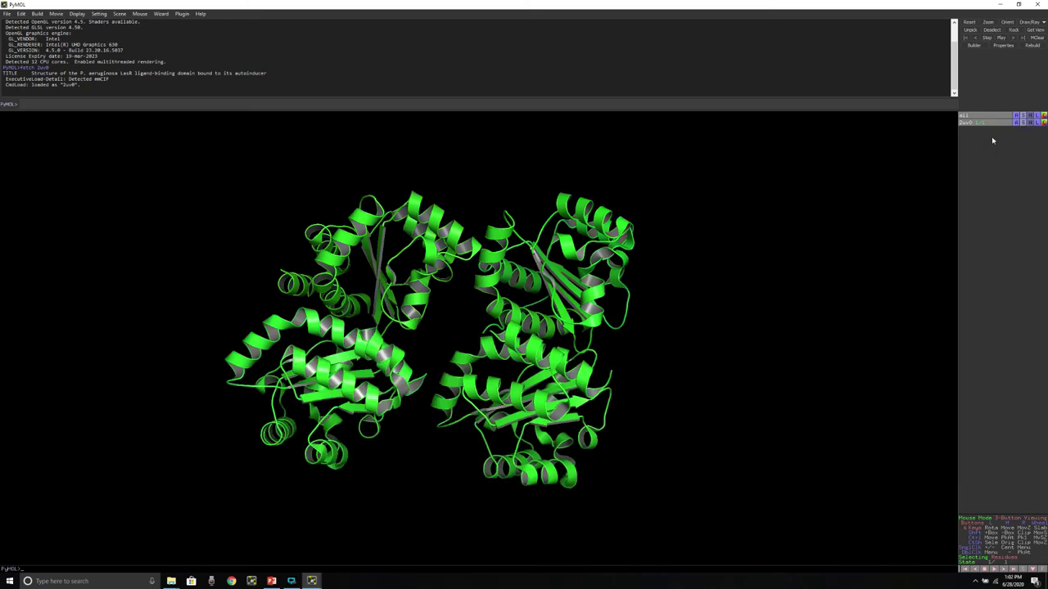
pyautogui.moveTo(456, 312)
pyautogui.mouseDown()
pyautogui.moveTo(488, 348)
pyautogui.moveTo(440, 330)
pyautogui.moveTo(435, 306)
pyautogui.moveTo(447, 314)
pyautogui.mouseUp()
pyautogui.click(1043, 121)
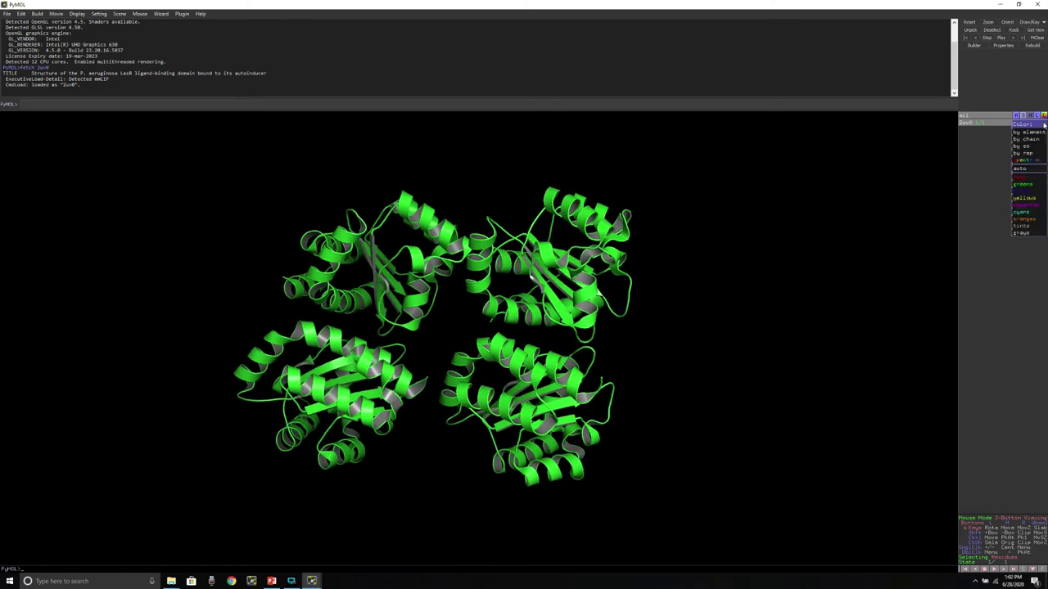
pyautogui.moveTo(1037, 140)
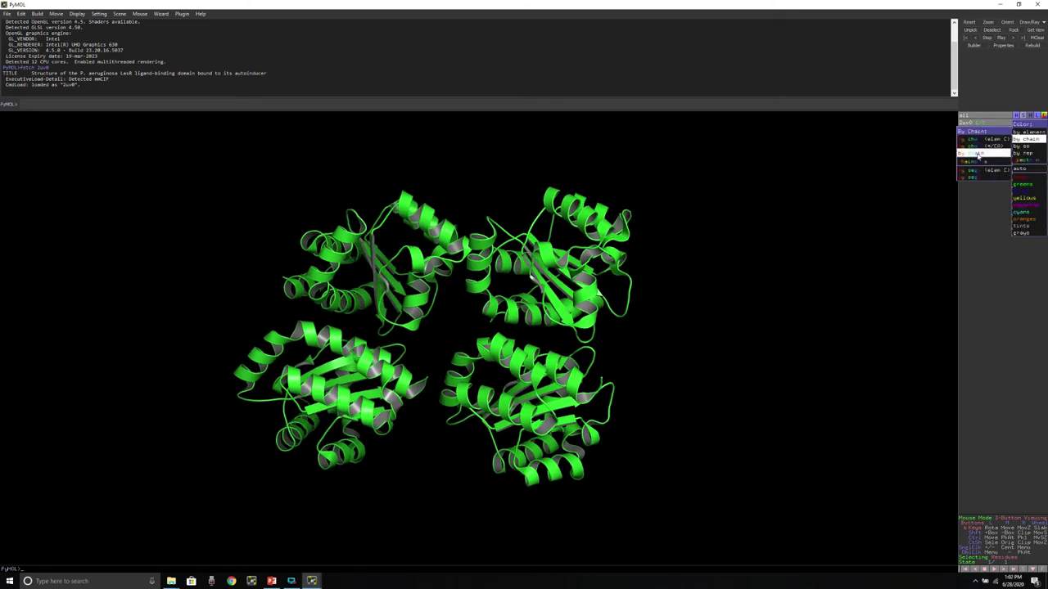
pyautogui.click(978, 154)
pyautogui.moveTo(724, 373); pyautogui.dragTo(715, 423)
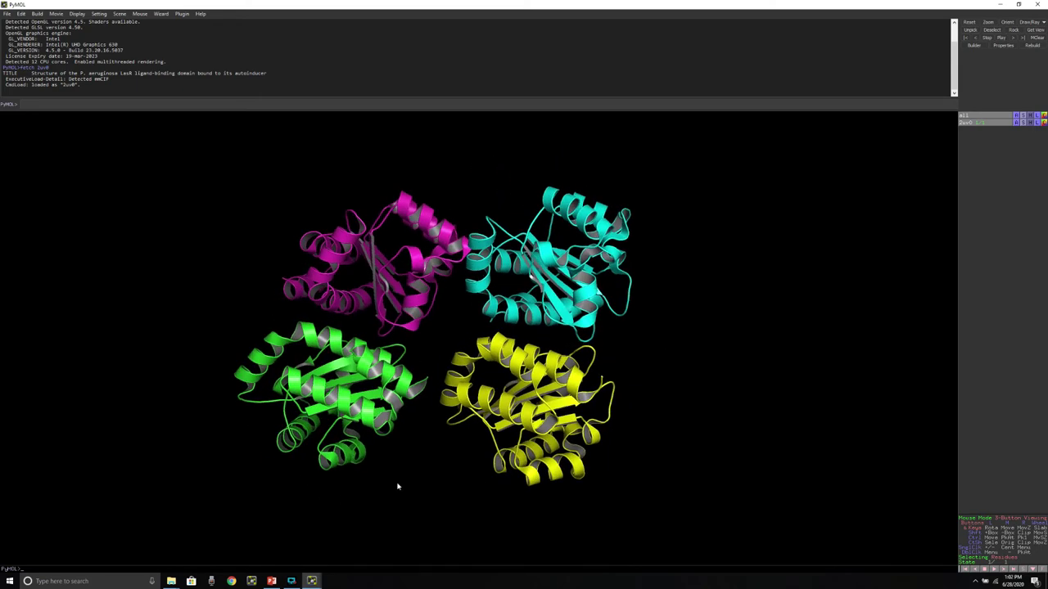
# - Rotate the chain-coloured model to a new orientation
pyautogui.click(1044, 123)
pyautogui.click(766, 220)
pyautogui.moveTo(368, 256); pyautogui.dragTo(374, 263)
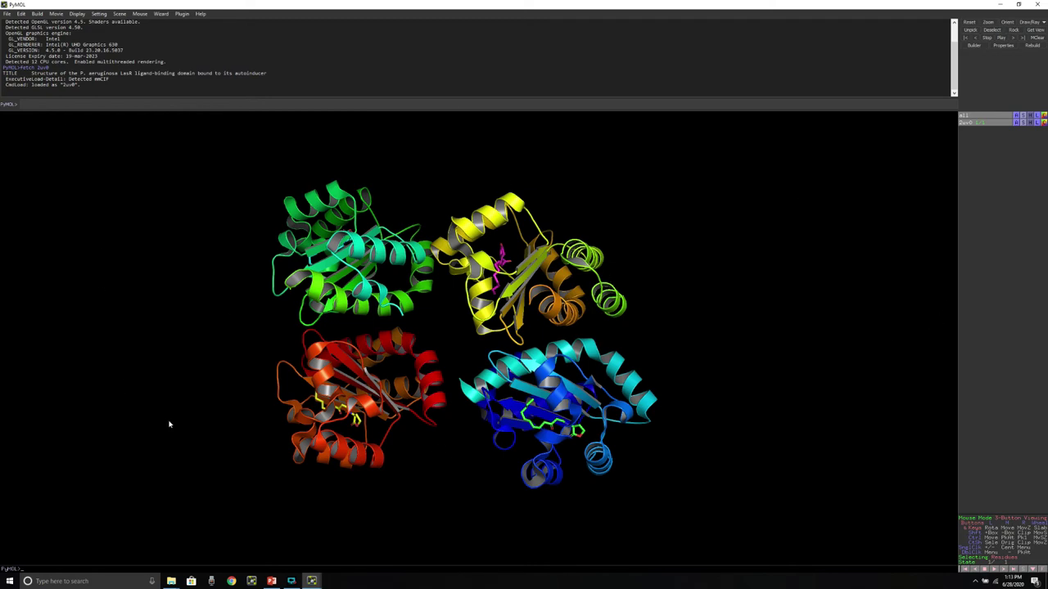
# - Set the PyMOL viewer background to white
pyautogui.click(77, 14)
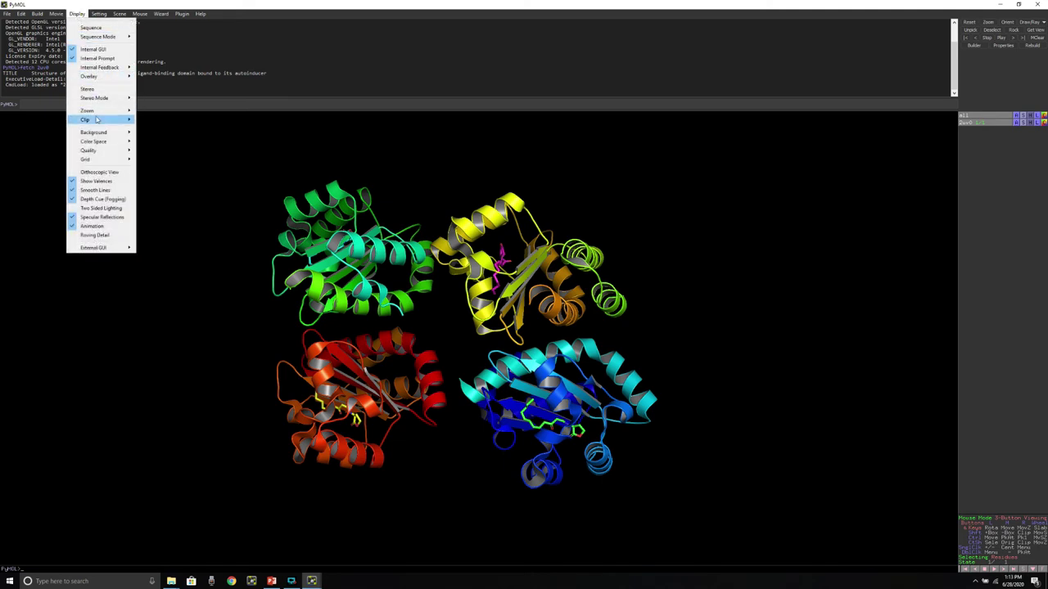
pyautogui.moveTo(101, 136)
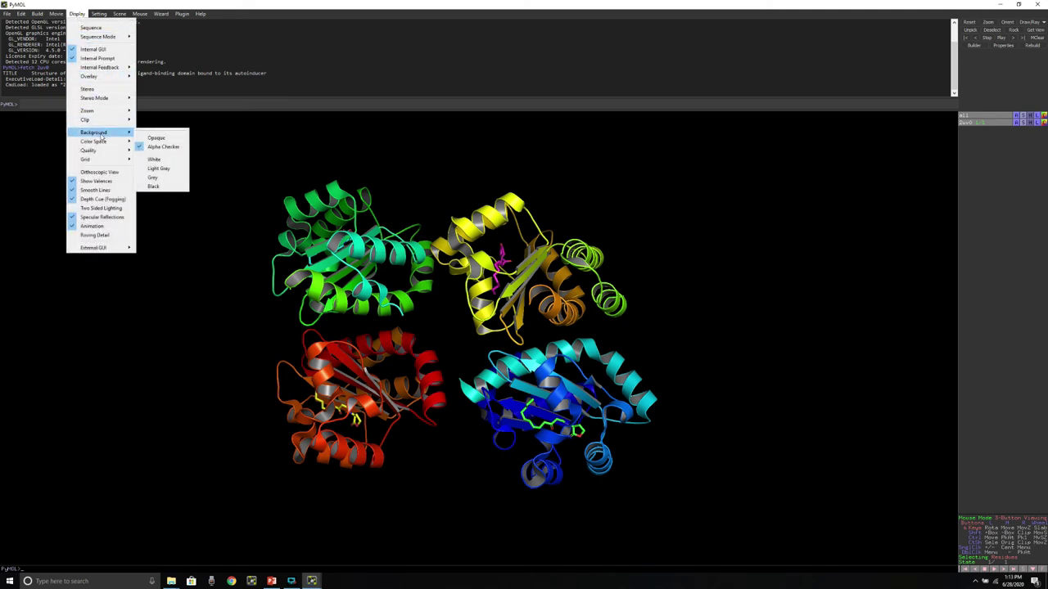
pyautogui.click(153, 159)
# - Zoom in and rotate the protein about its vertical axis, then set Maximum Quality rendering
pyautogui.moveTo(599, 226)
pyautogui.mouseDown(button='right')
pyautogui.moveTo(600, 270)
pyautogui.moveTo(602, 244)
pyautogui.mouseUp(button='right')
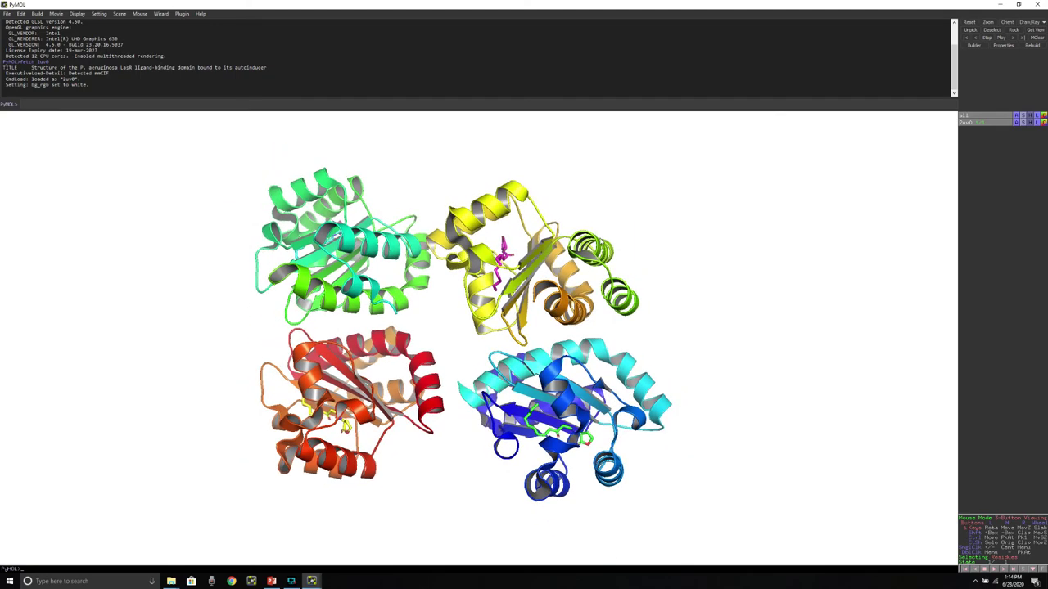
pyautogui.moveTo(709, 297); pyautogui.dragTo(344, 296)
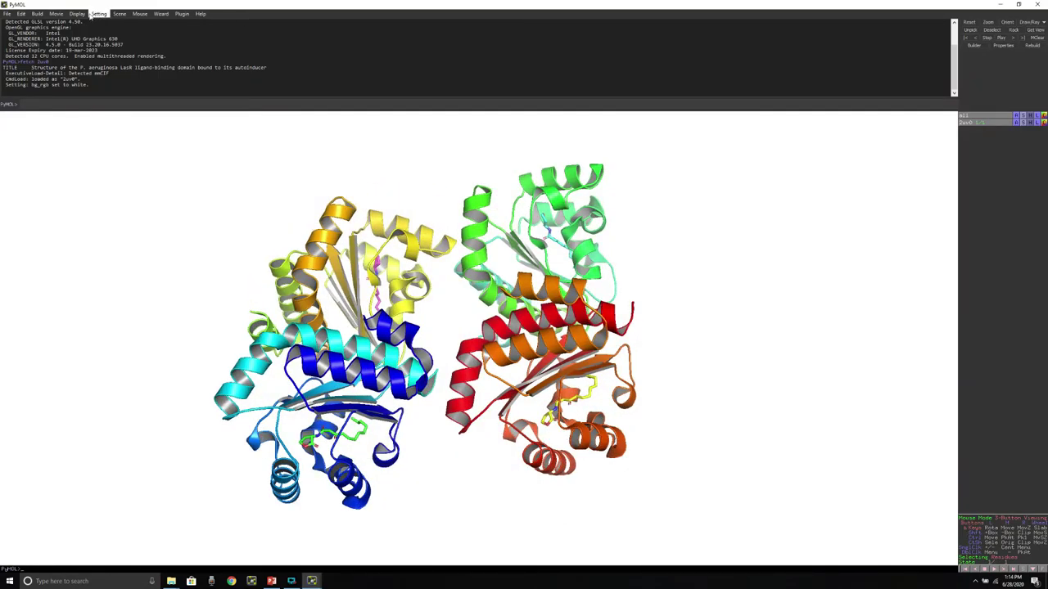
pyautogui.click(77, 14)
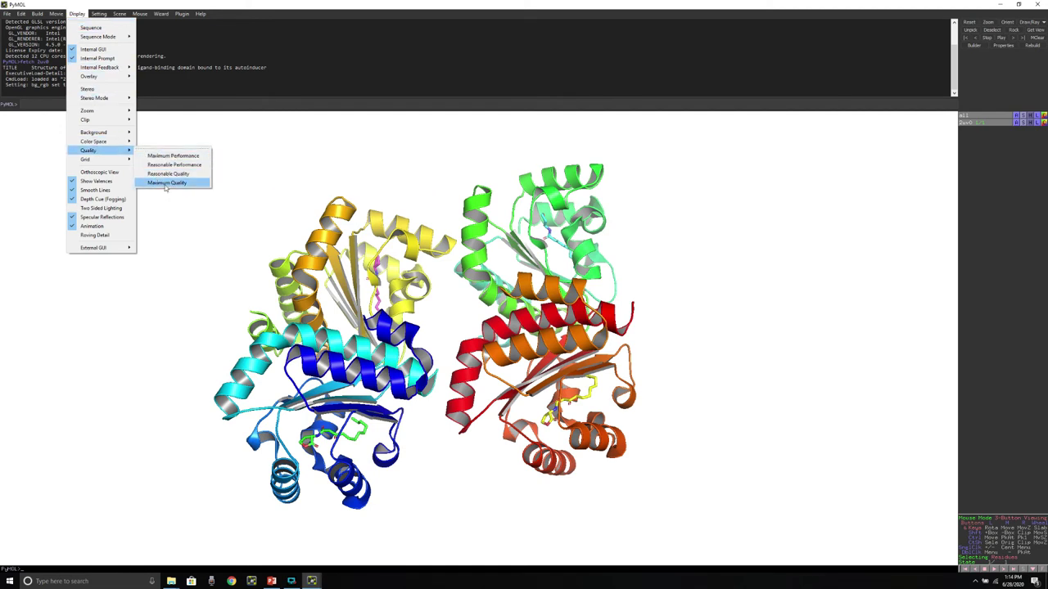
pyautogui.click(166, 183)
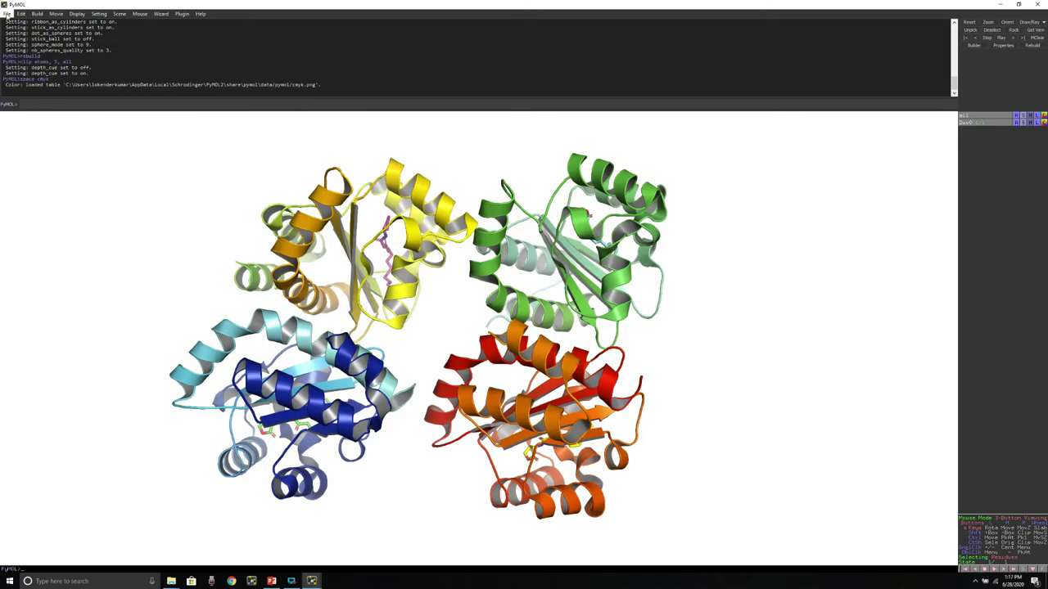
pyautogui.click(6, 14)
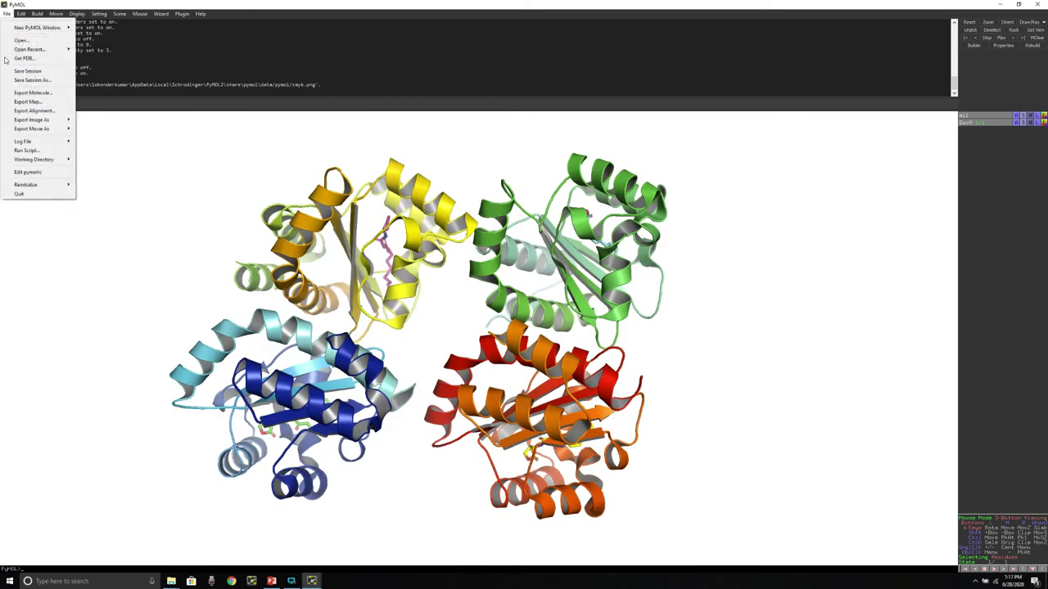
pyautogui.moveTo(19, 121)
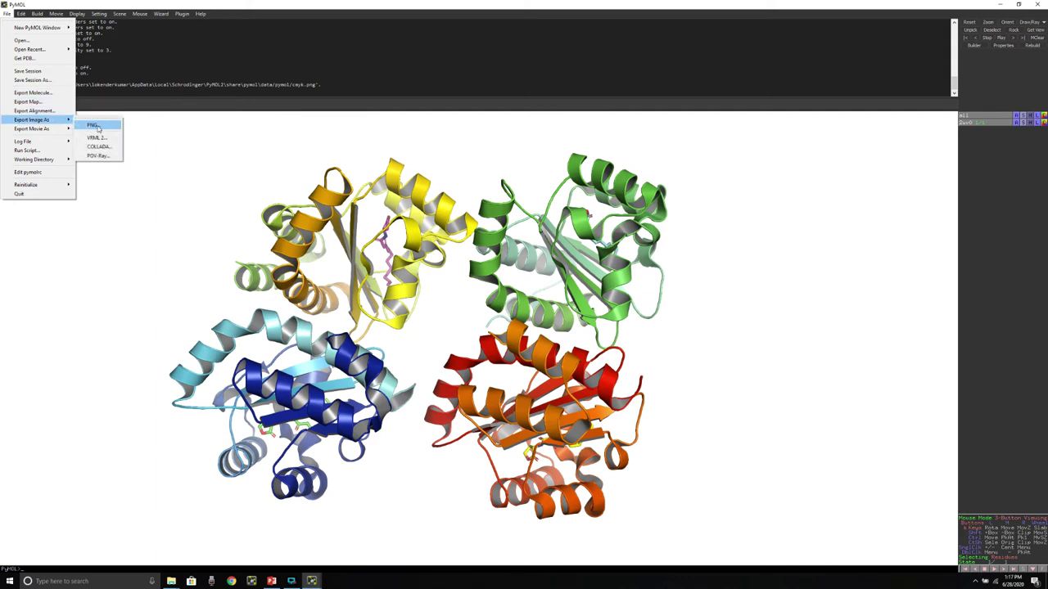
pyautogui.click(729, 226)
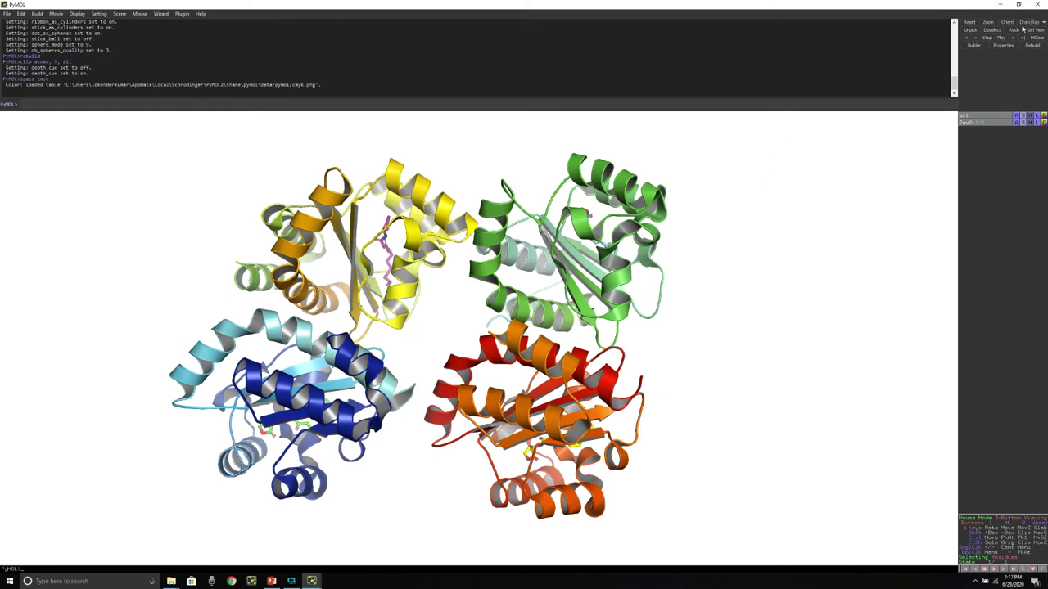
# - Ray-trace the 2uv0 view at 2560×1218 with a transparent background, then return to the live view
pyautogui.click(1044, 24)
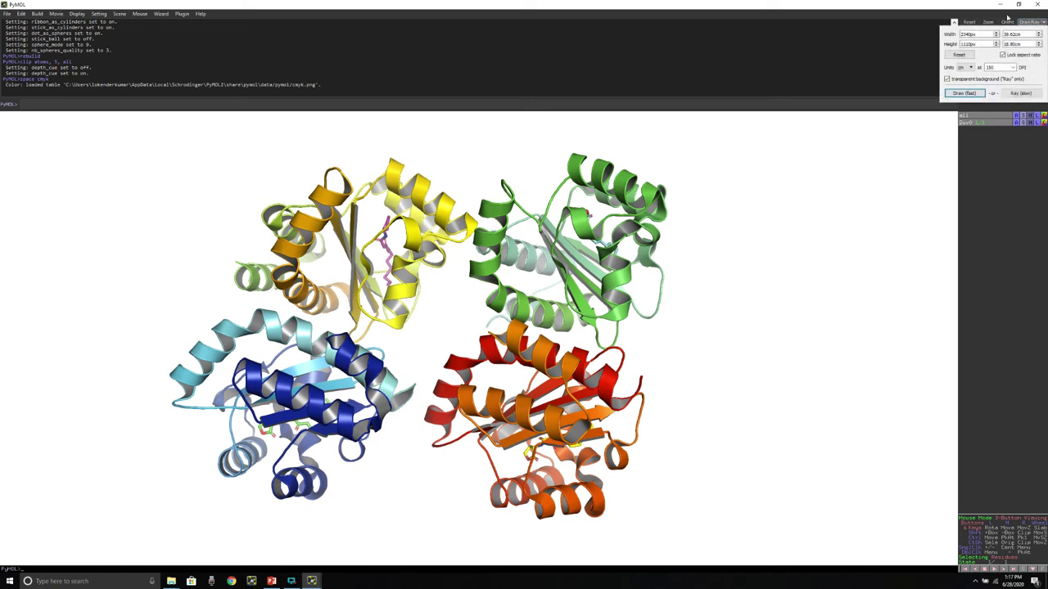
pyautogui.click(968, 35)
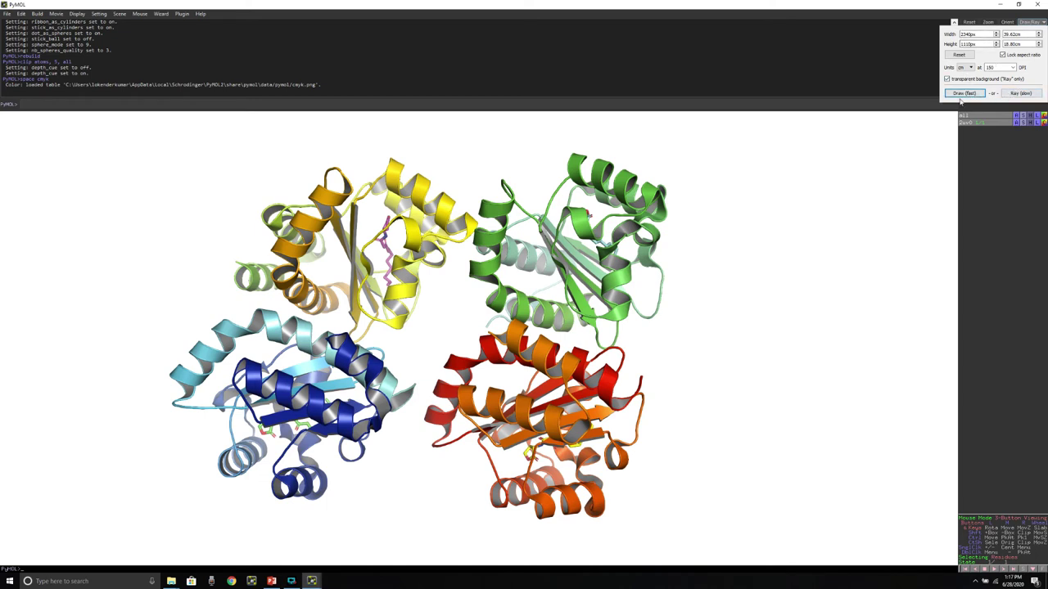
pyautogui.click(1019, 93)
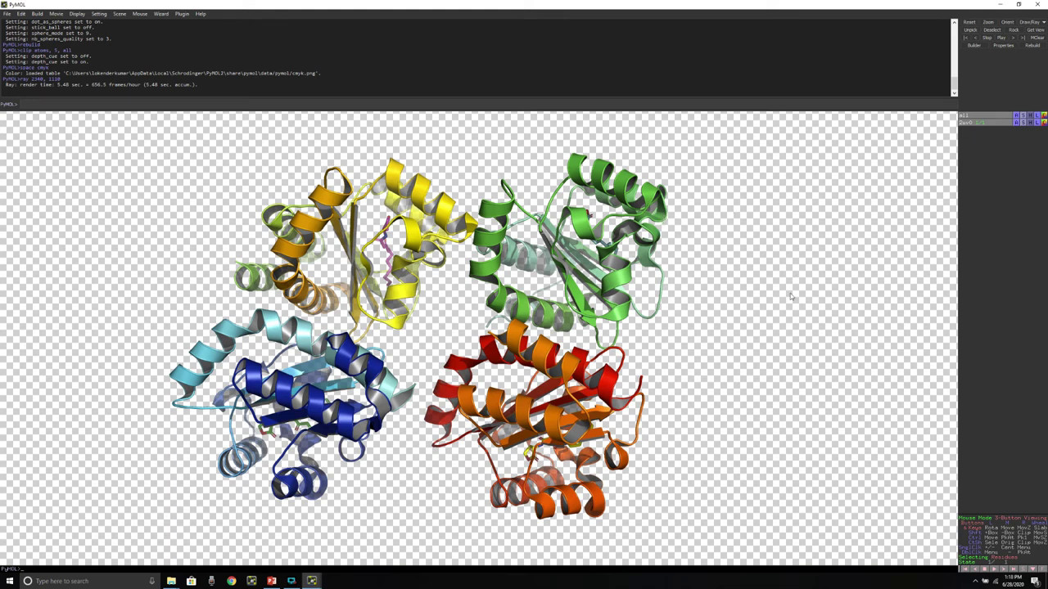
pyautogui.click(786, 229)
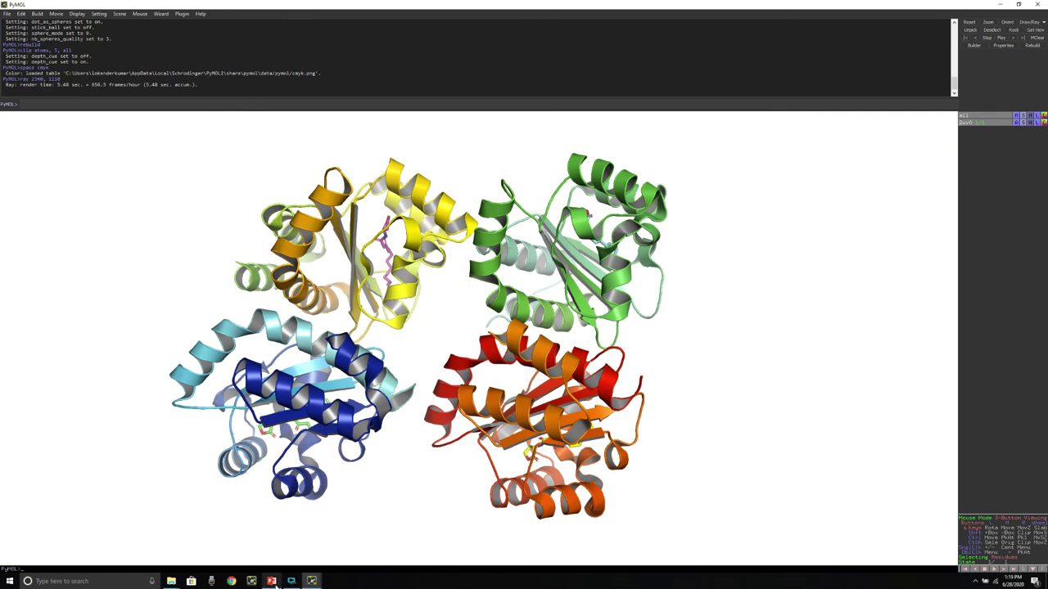
pyautogui.moveTo(273, 582)
# - Paste the ray-traced 2uv0 image onto the blank slide of PPT Figure Format.pptx
pyautogui.click(272, 581)
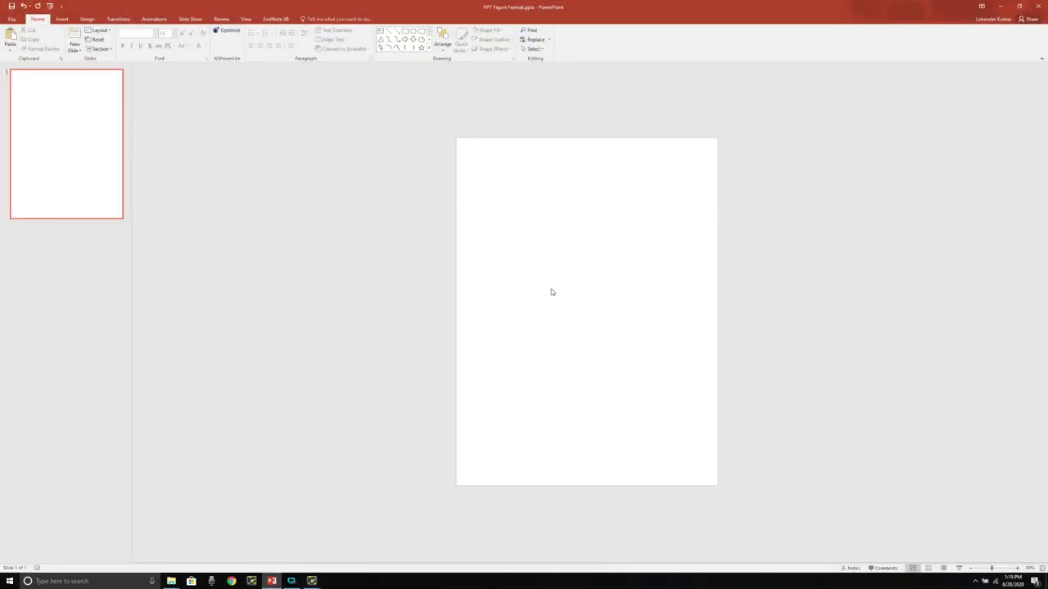
pyautogui.moveTo(994, 572); pyautogui.dragTo(996, 569)
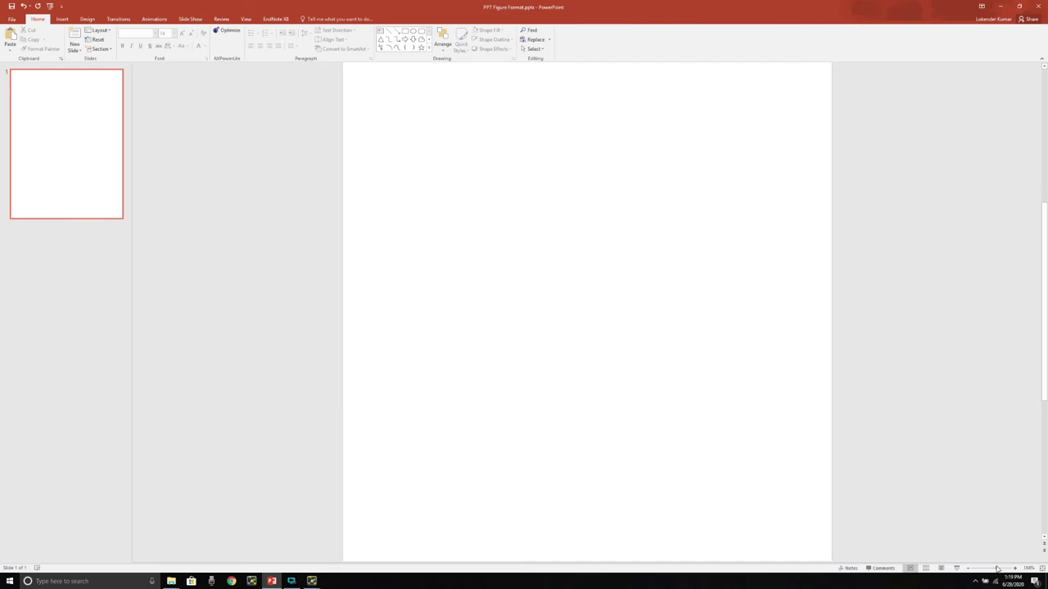
pyautogui.rightClick(572, 224)
pyautogui.click(585, 236)
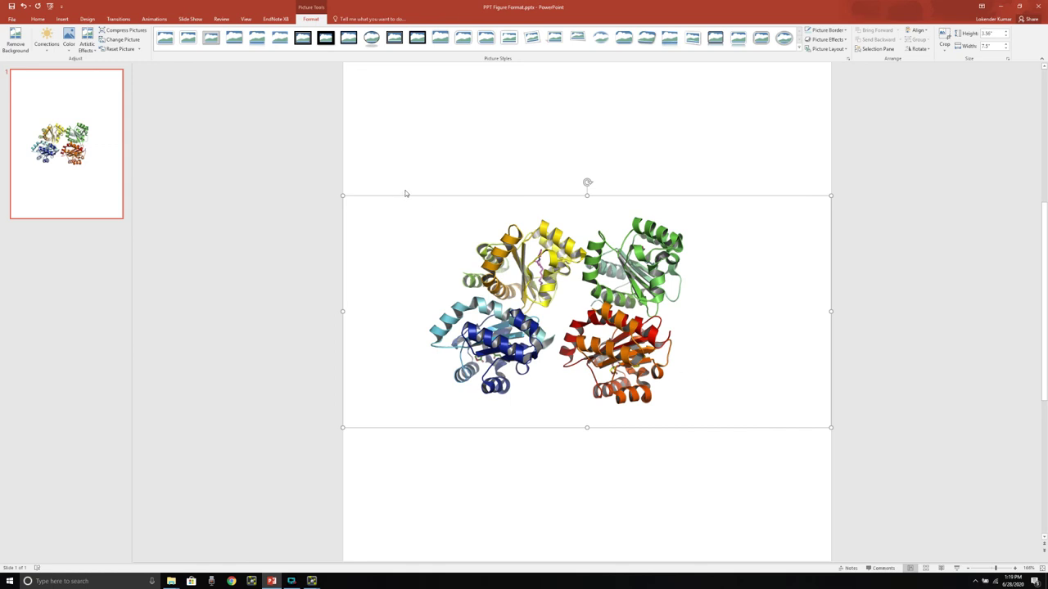
# - Move the protein picture up and crop empty space from its left and right edges
pyautogui.moveTo(421, 199); pyautogui.dragTo(378, 149)
pyautogui.moveTo(571, 265); pyautogui.dragTo(568, 238)
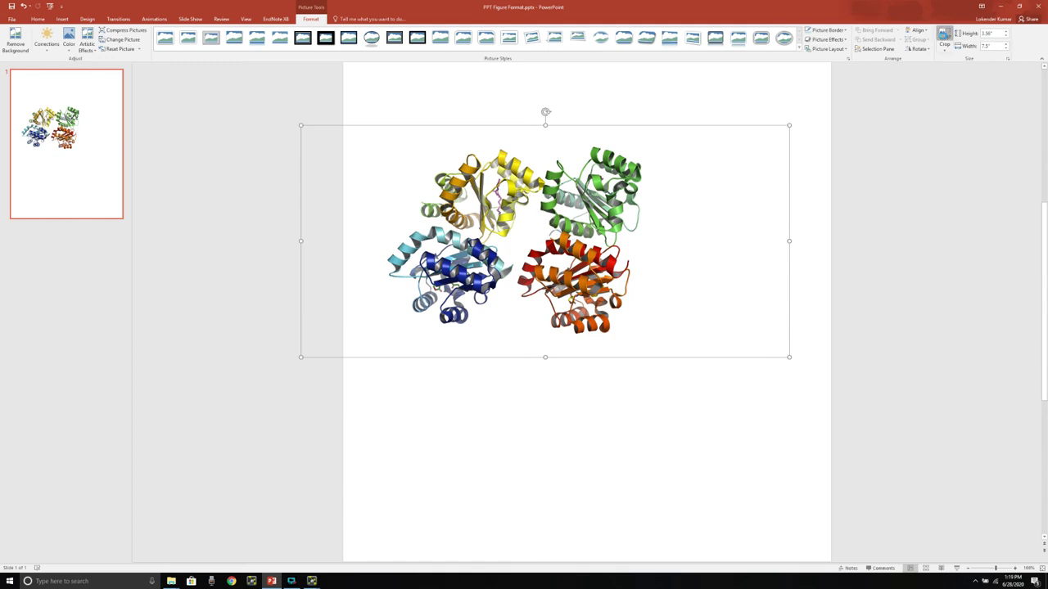
pyautogui.click(944, 39)
pyautogui.moveTo(788, 242); pyautogui.dragTo(659, 241)
pyautogui.moveTo(302, 242); pyautogui.dragTo(937, 296)
pyautogui.click(722, 286)
# - Enlarge the cropped picture to 6.46" tall by 7.87" wide across the upper slide
pyautogui.moveTo(595, 257); pyautogui.dragTo(551, 192)
pyautogui.moveTo(619, 293); pyautogui.dragTo(813, 480)
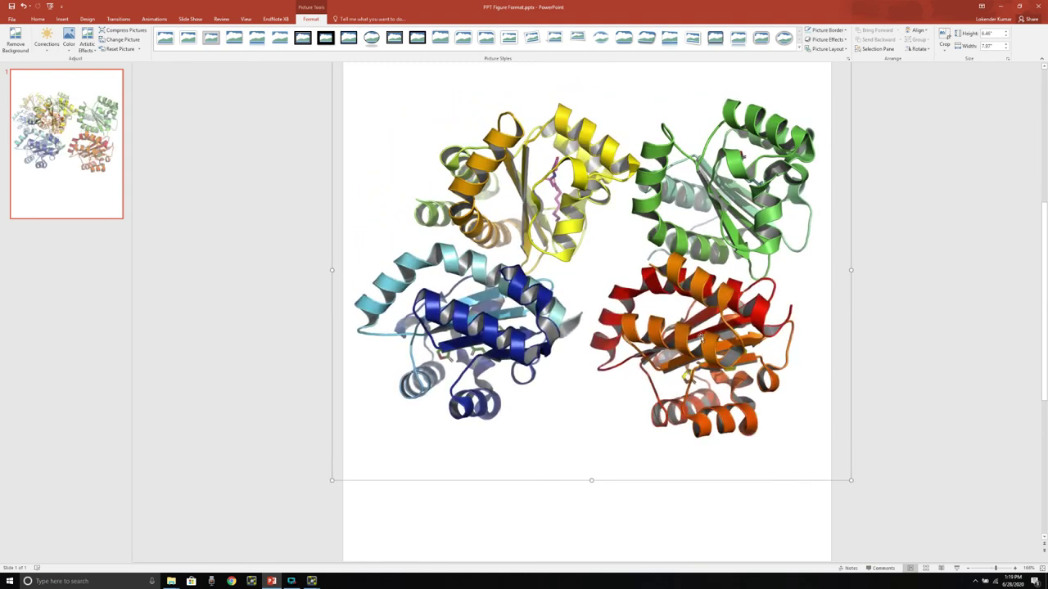
pyautogui.moveTo(688, 313); pyautogui.dragTo(681, 299)
pyautogui.click(852, 264)
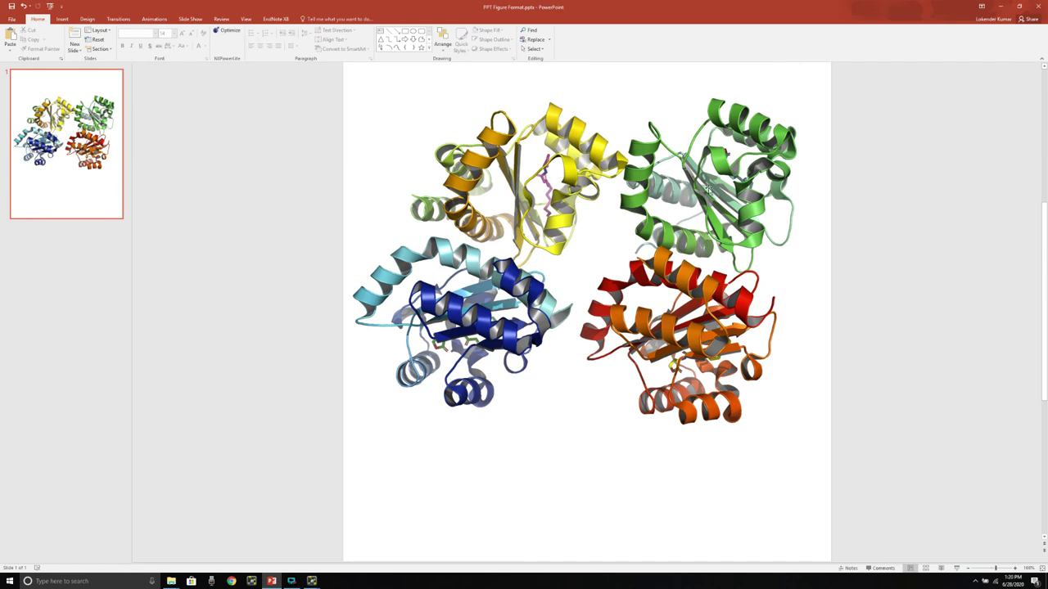
pyautogui.keyDown('ctrl'); pyautogui.scroll(-5, 794, 307); pyautogui.keyUp('ctrl')
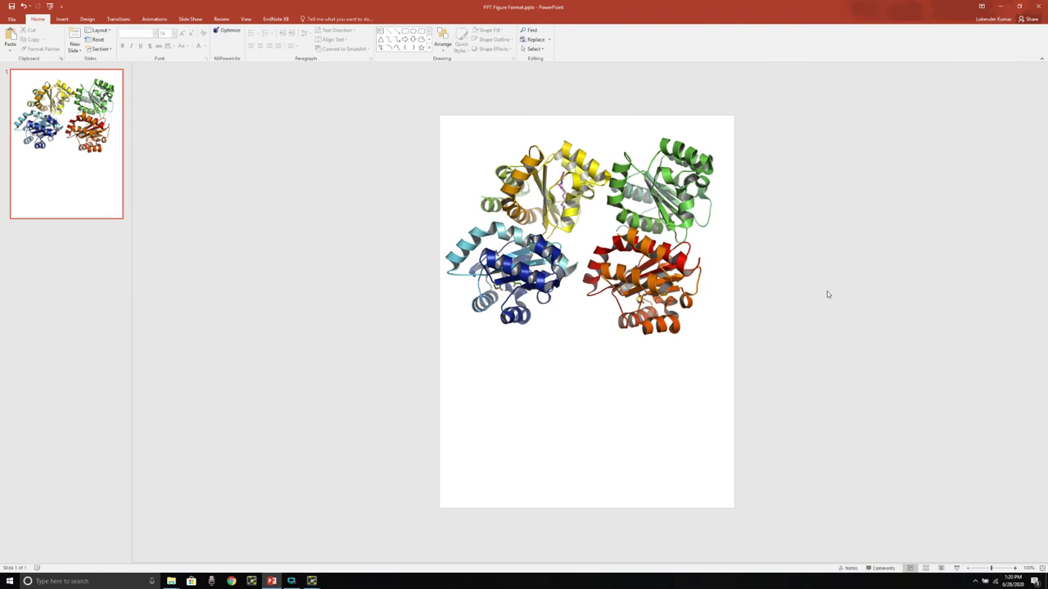